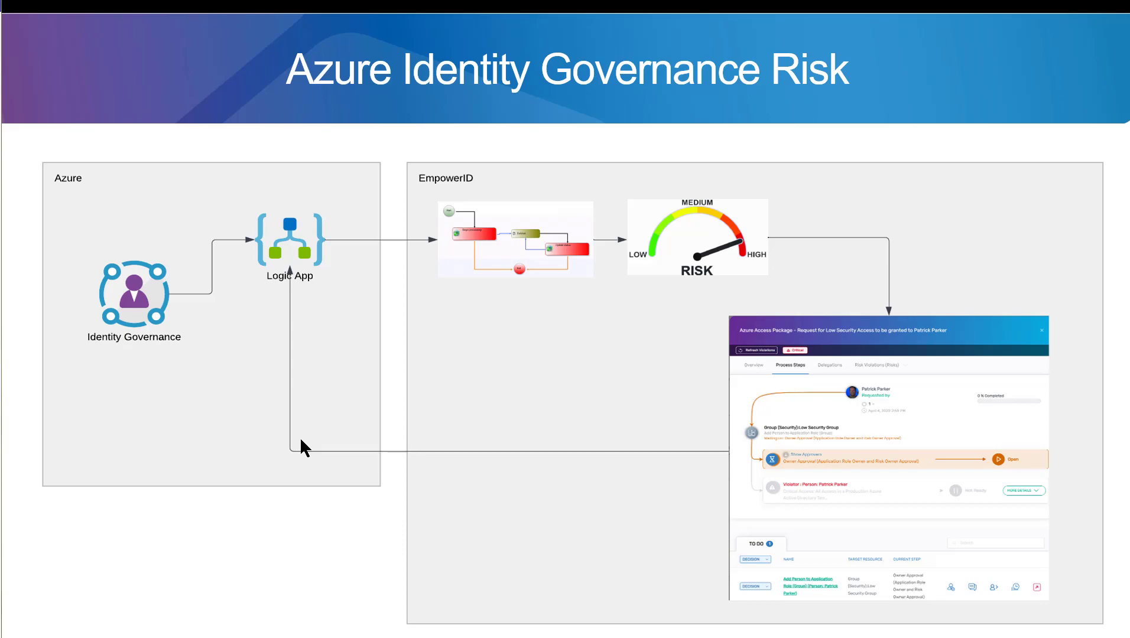
Switch to the My Access page and start an access request for the Low Security Access package
key("alt+Tab")
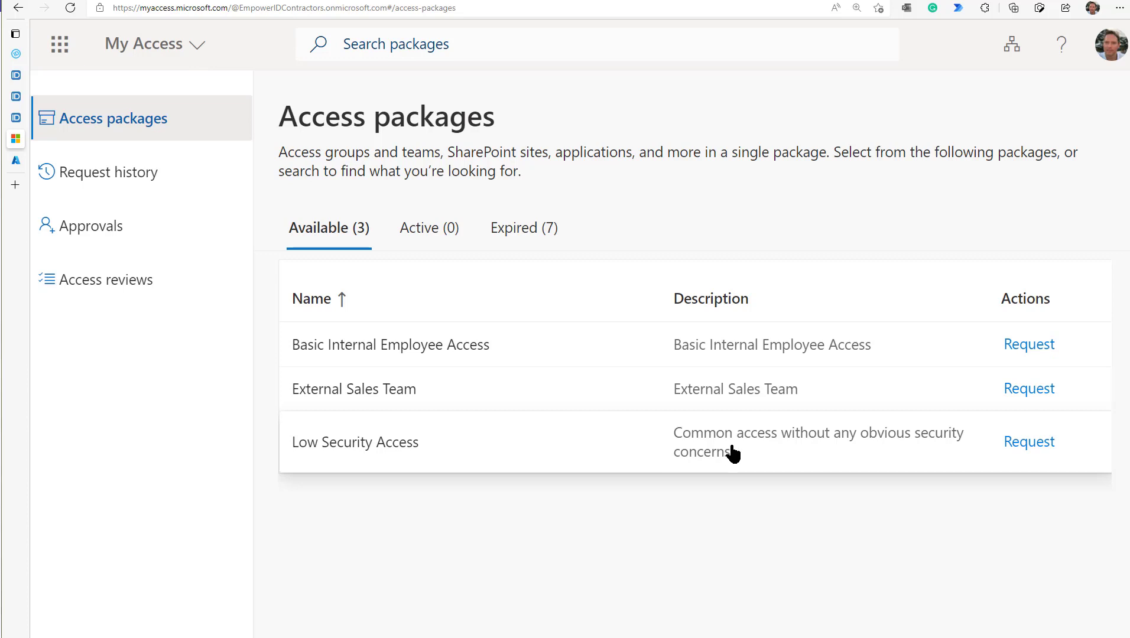
left_click(827, 448)
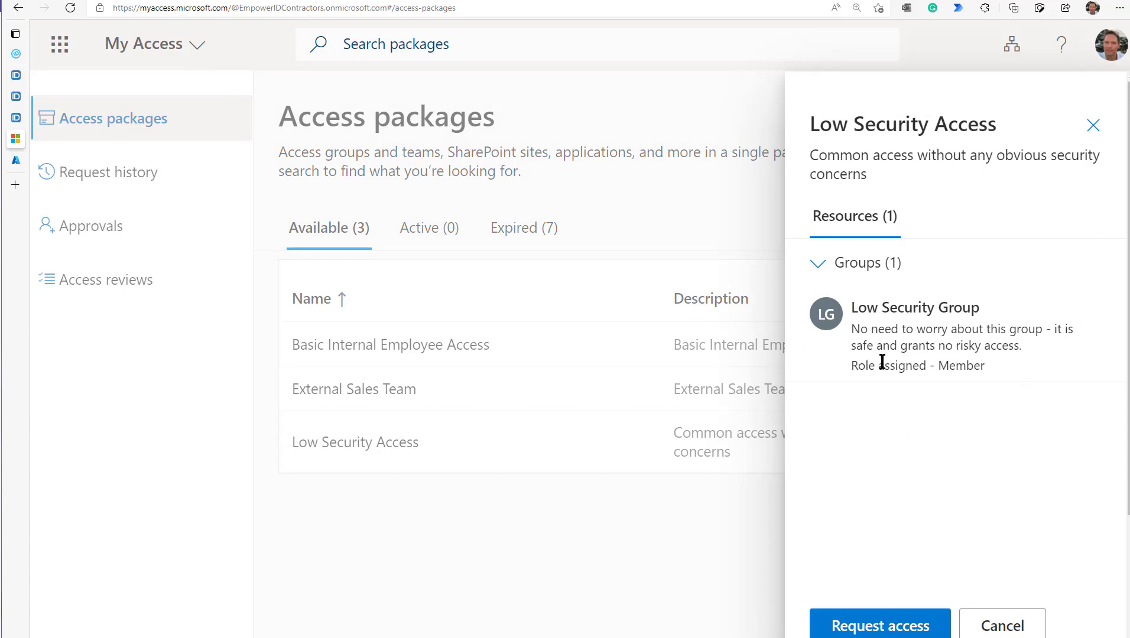
left_click(856, 627)
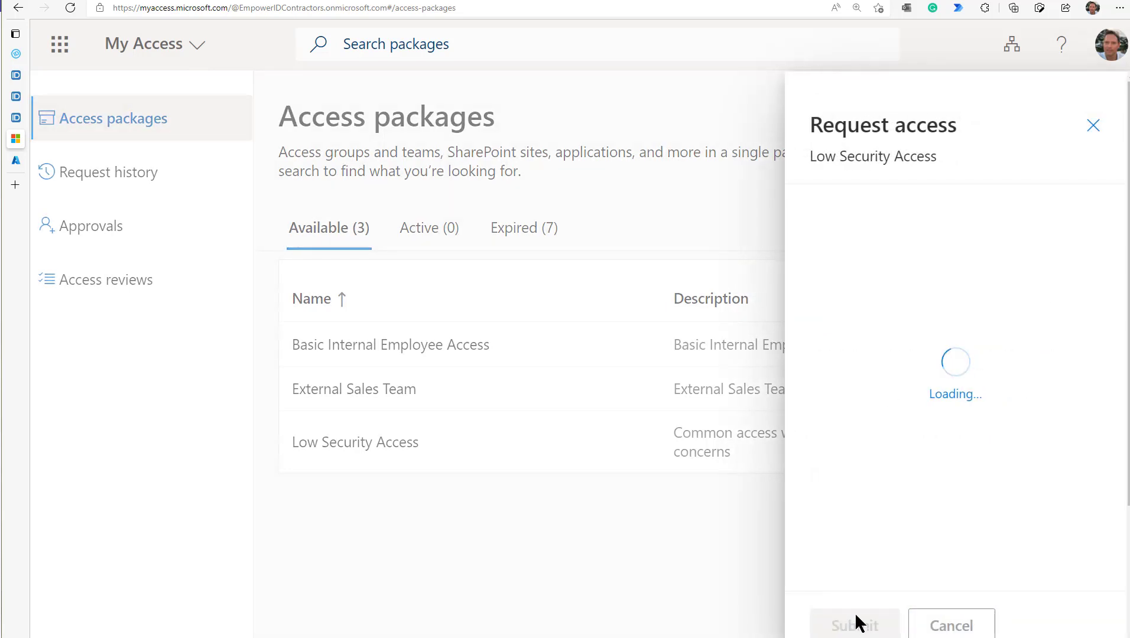
Enter the business justification "for working with paper - not servers or anything risky" and submit the request
left_click(872, 301)
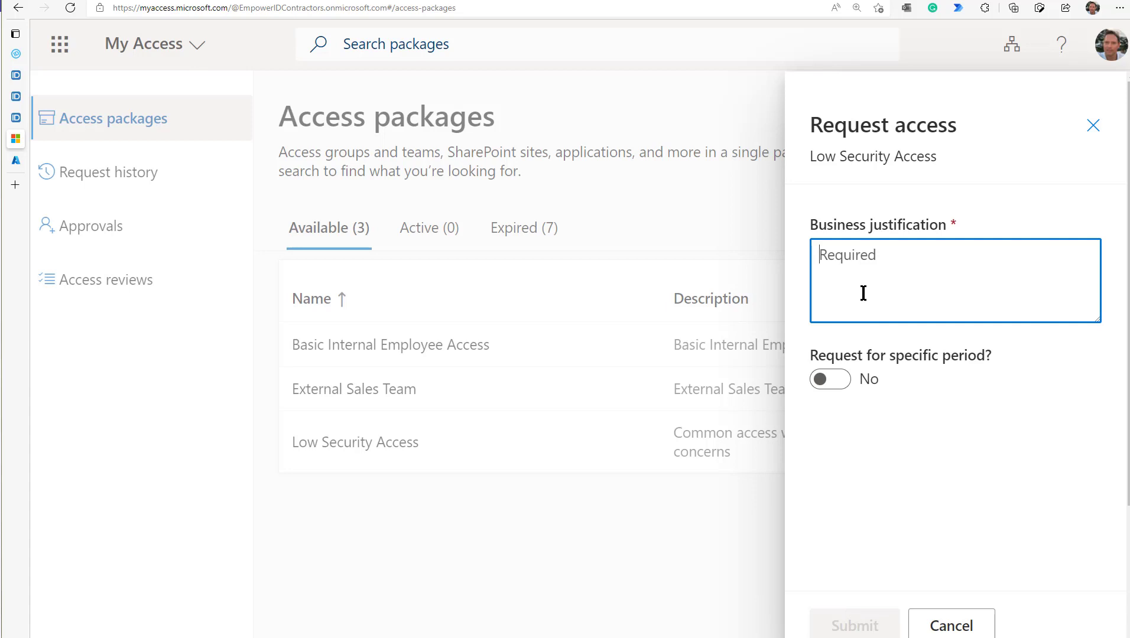
type("for wo")
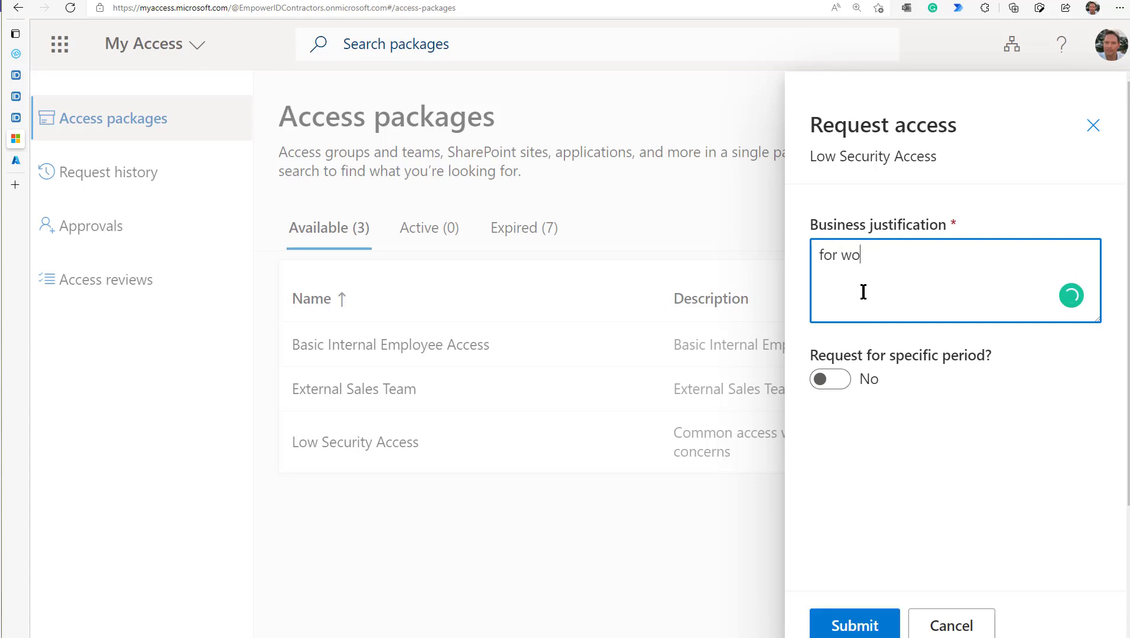
type("rking with server")
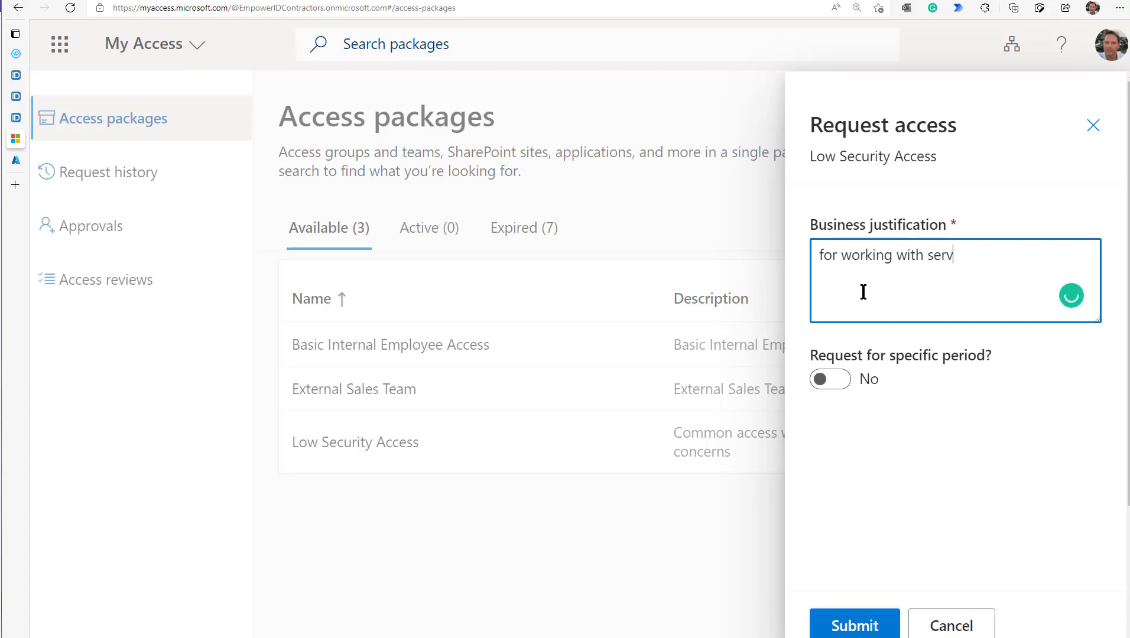
key("ctrl+BackSpace")
type("paper - not servers or anything risky")
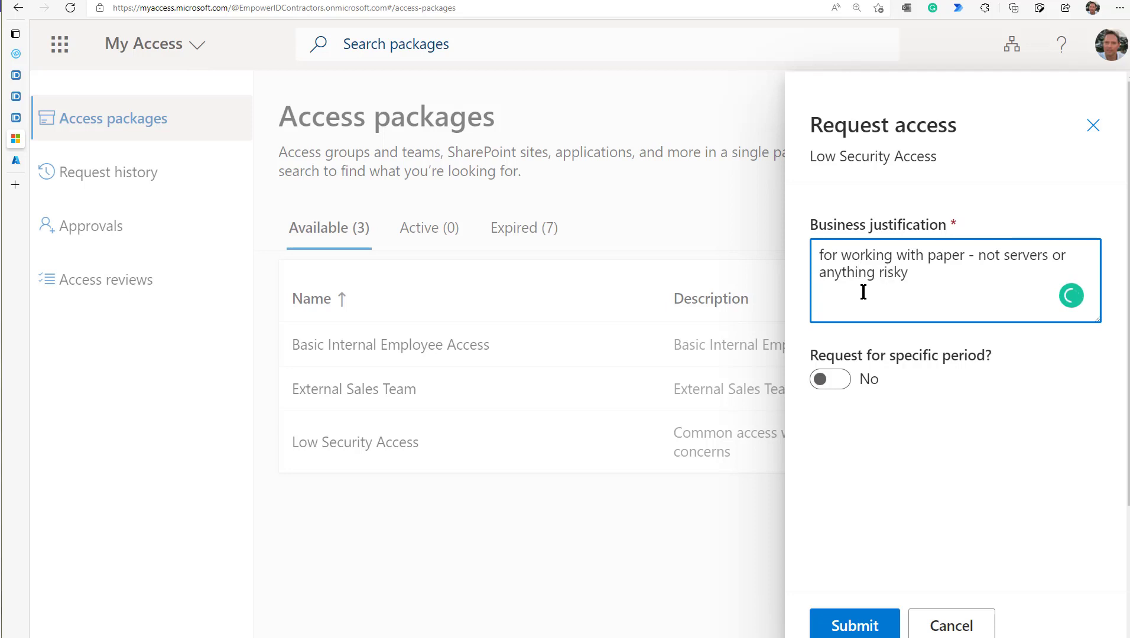
left_click(851, 628)
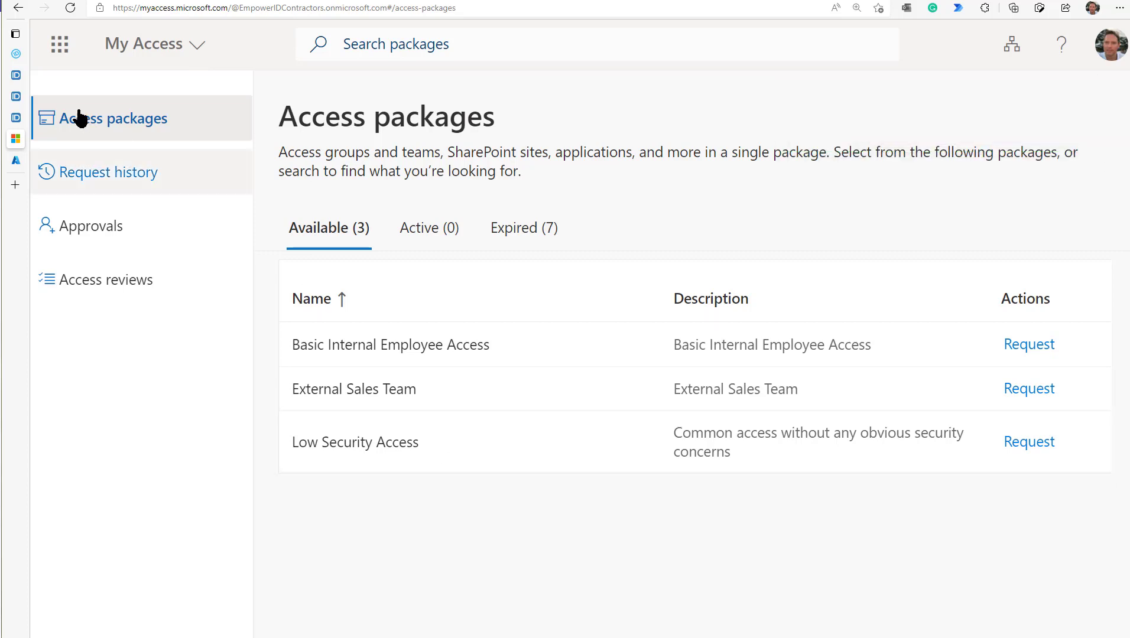
Switch to EmpowerID Workflow Studio and examine the new workflow and extension types available for EmpowerID Product Packages
left_click(15, 54)
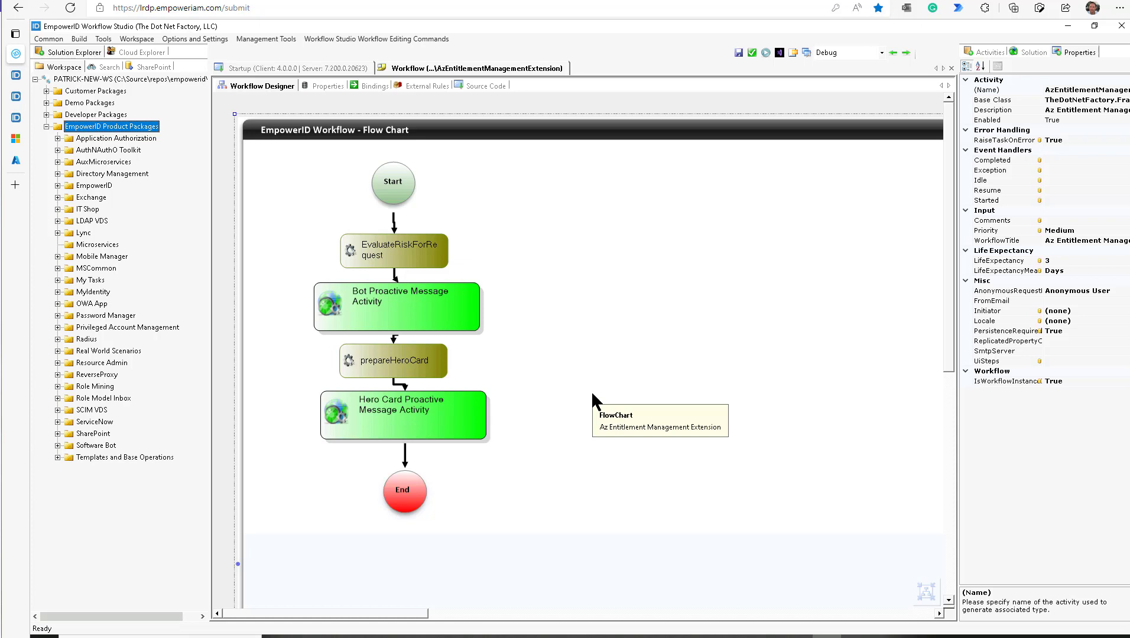
right_click(148, 127)
mouse_move(296, 217)
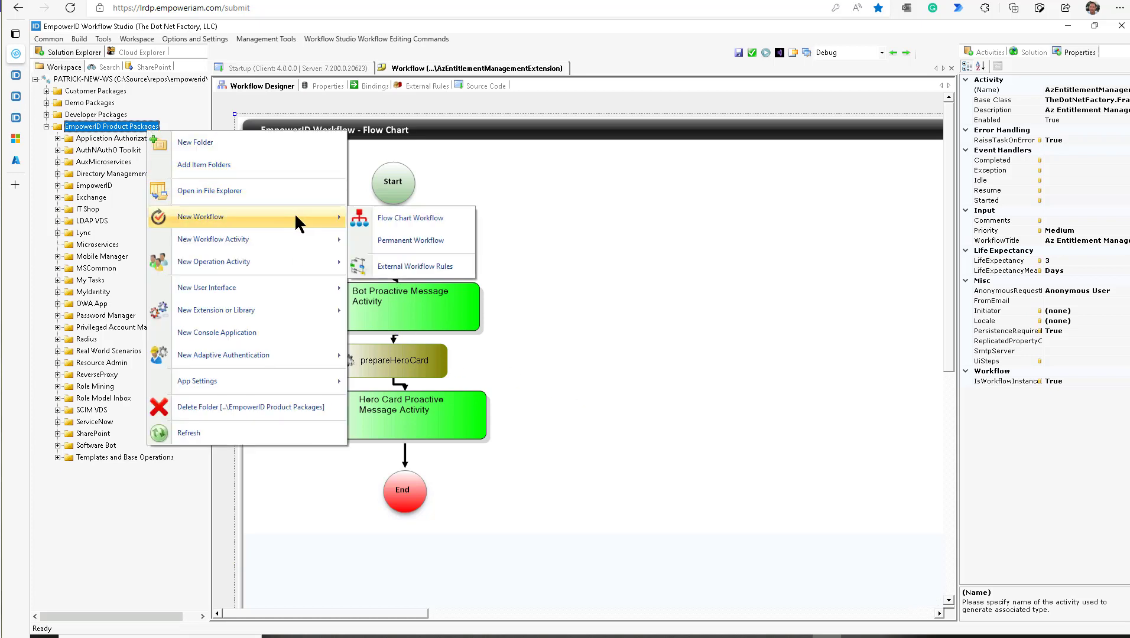
mouse_move(315, 288)
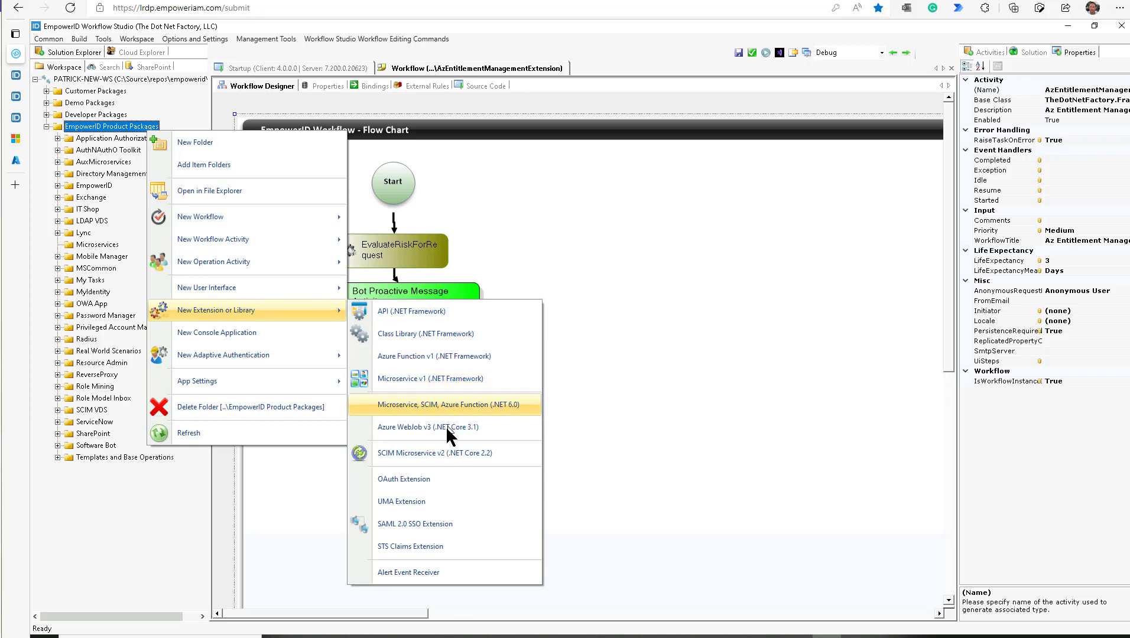
left_click(634, 446)
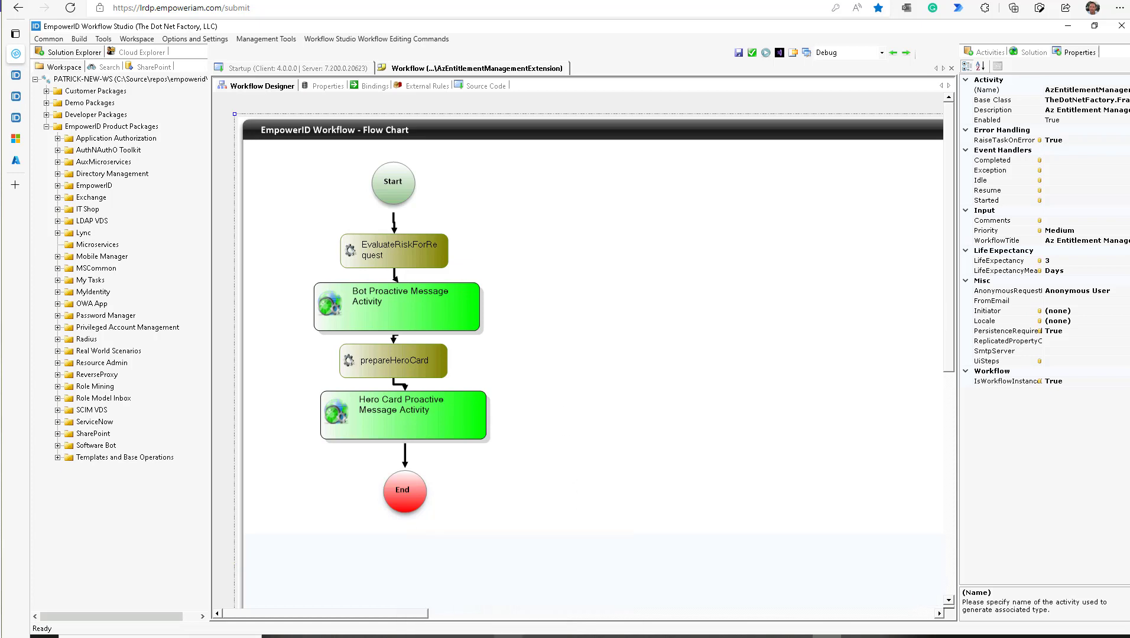
Switch to the Botflow chat and check the status of the submitted Low Security Access request
mouse_move(553, 625)
left_click(552, 588)
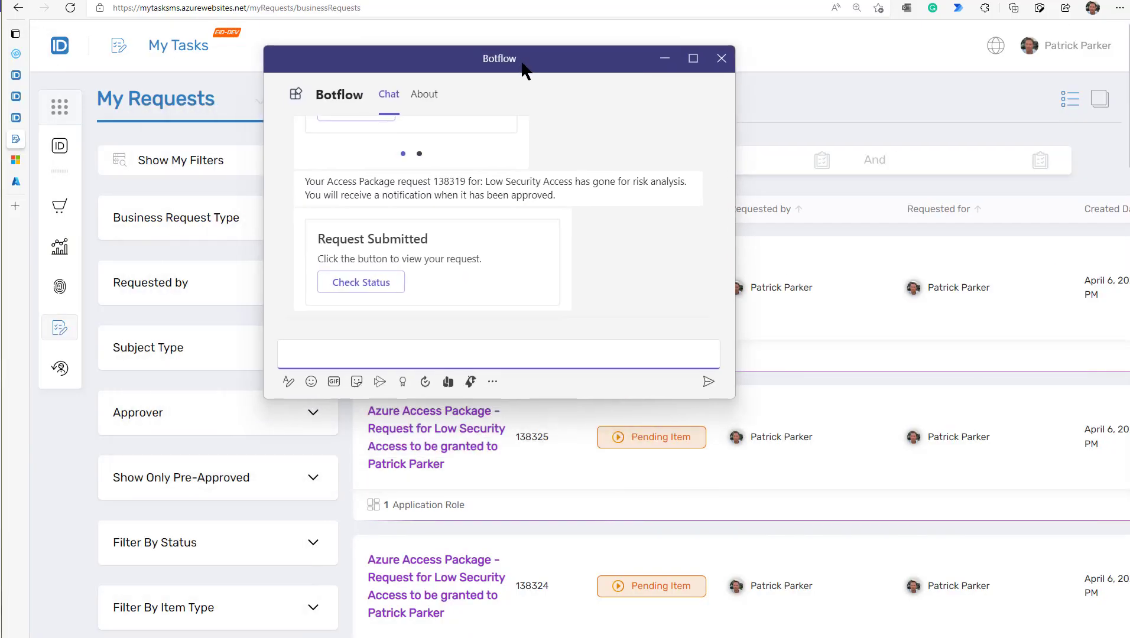
triple_click(358, 183)
left_click(358, 183)
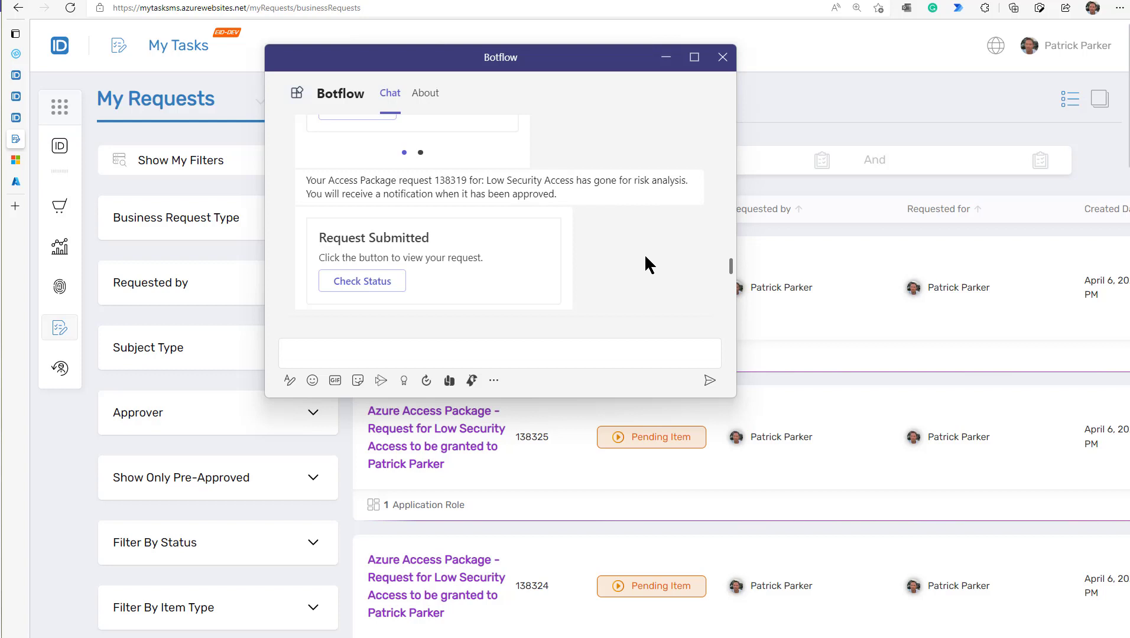
left_click(368, 283)
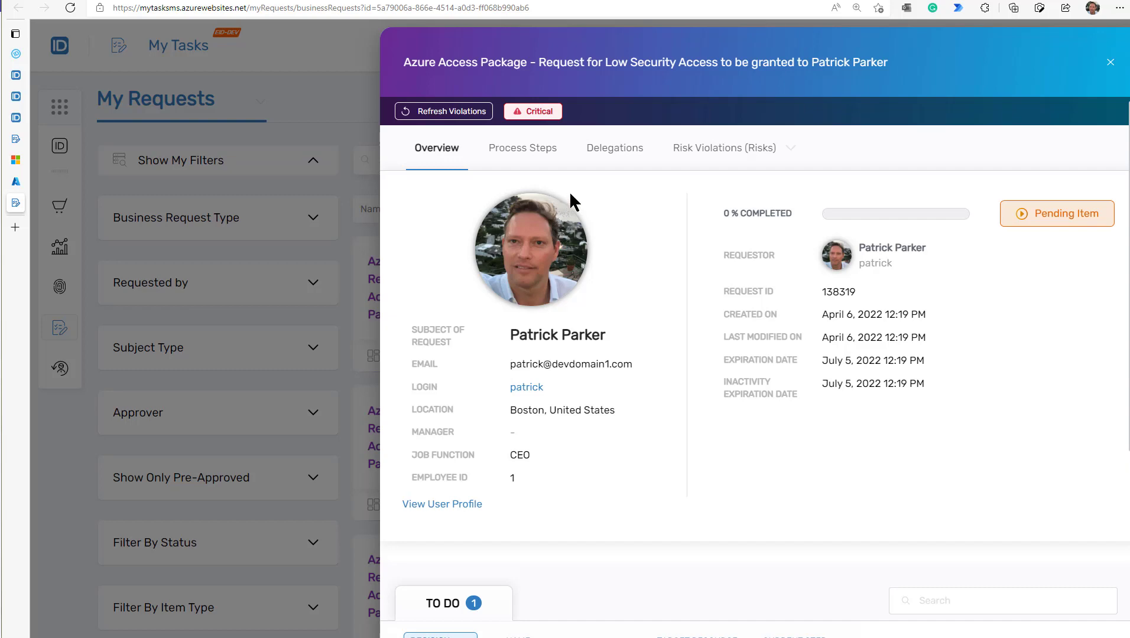
Examine the request's risk violations, including the details of All Access in a Production Azure Active Directory Tenant
left_click(715, 159)
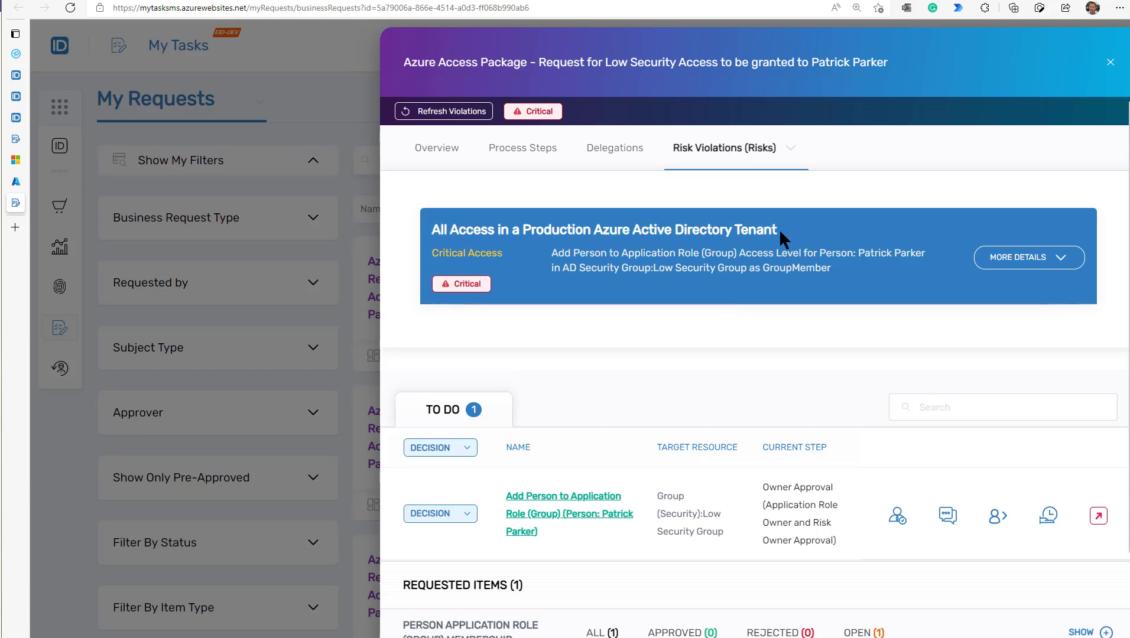
left_click(1026, 264)
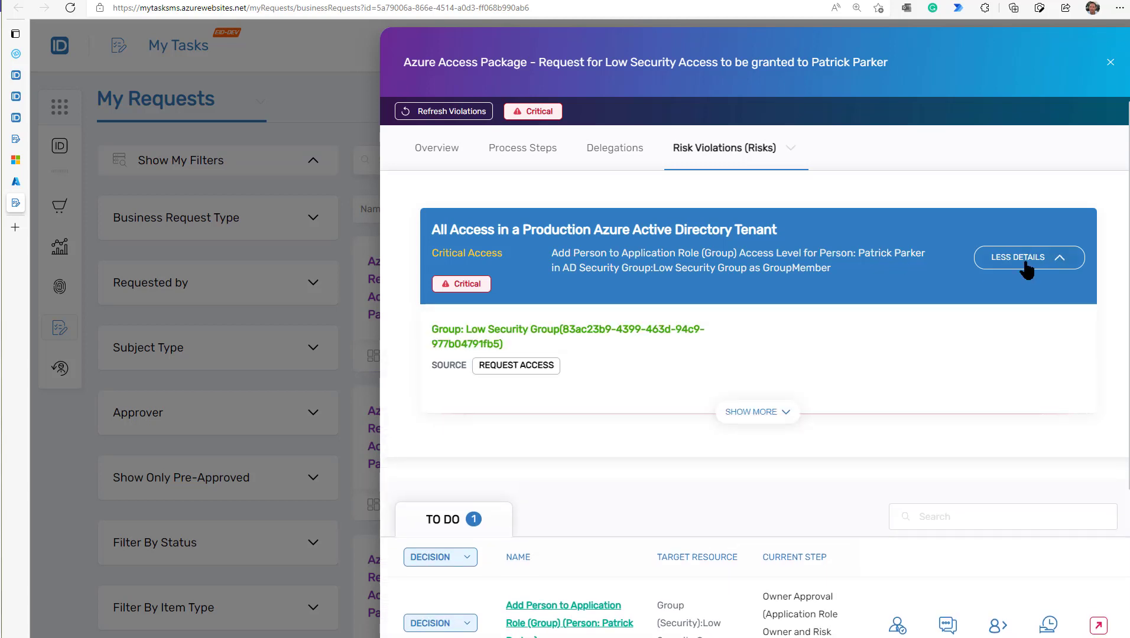
left_click(1027, 265)
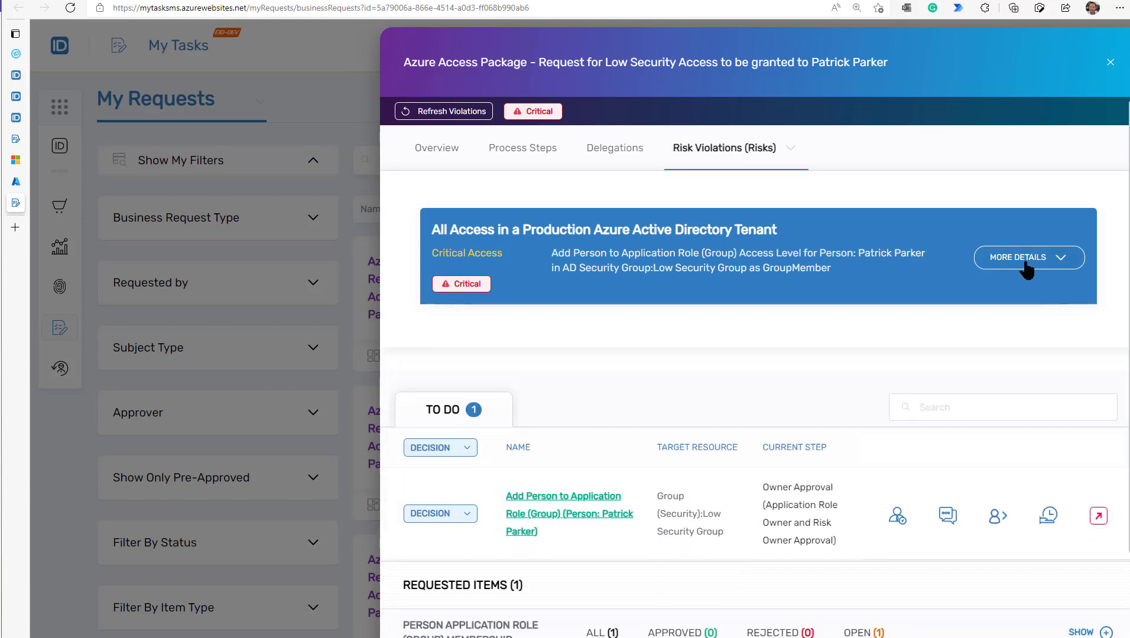
scroll(857, 237, "down", 2)
scroll(827, 224, "down", 1)
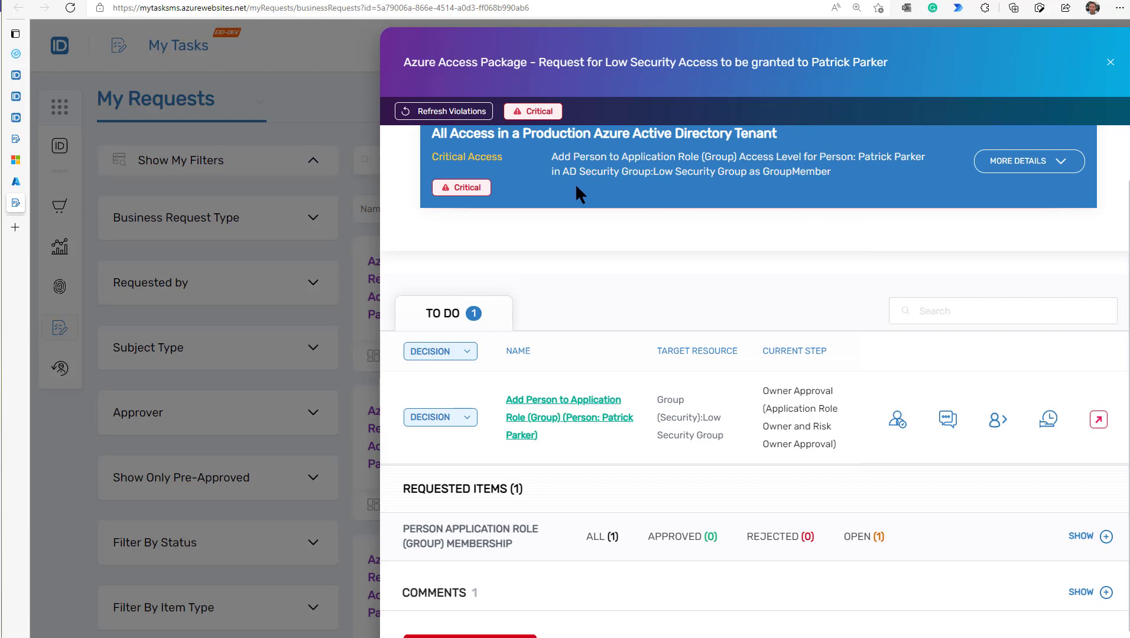
View the request's process steps and the list of approvers for the Owner Approval step
scroll(515, 212, "up", 2)
left_click(502, 155)
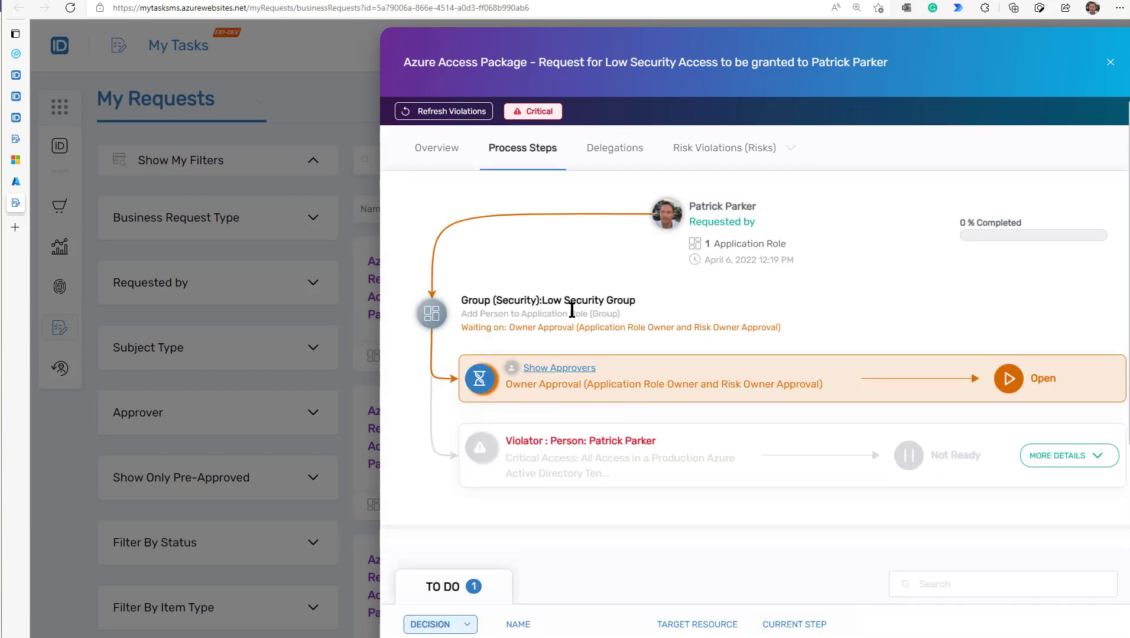
left_click(567, 369)
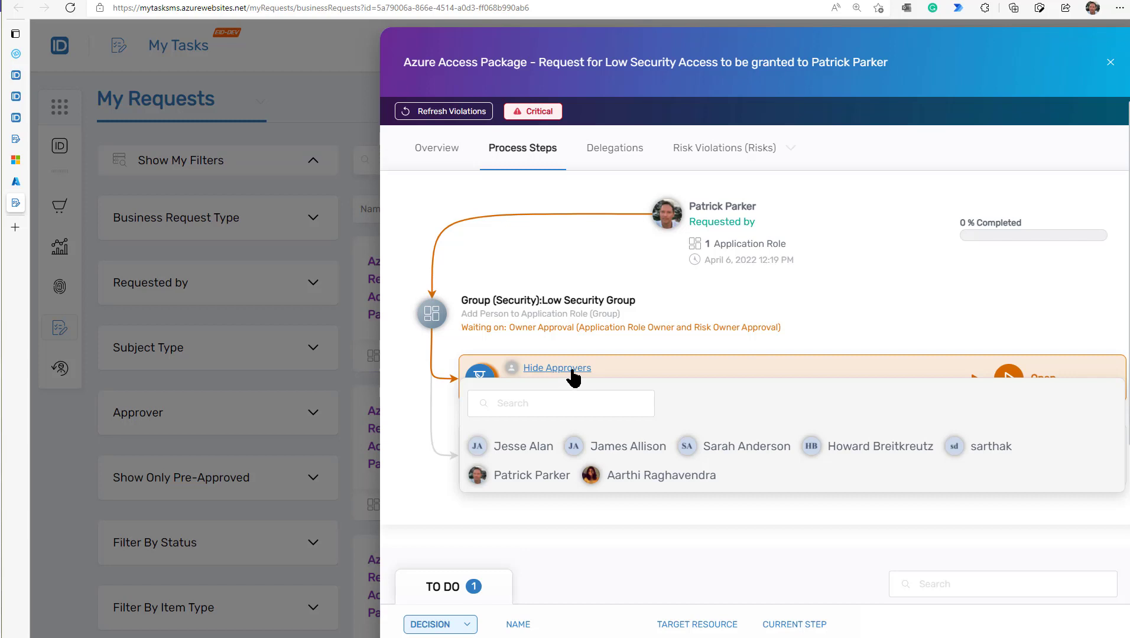
left_click(572, 369)
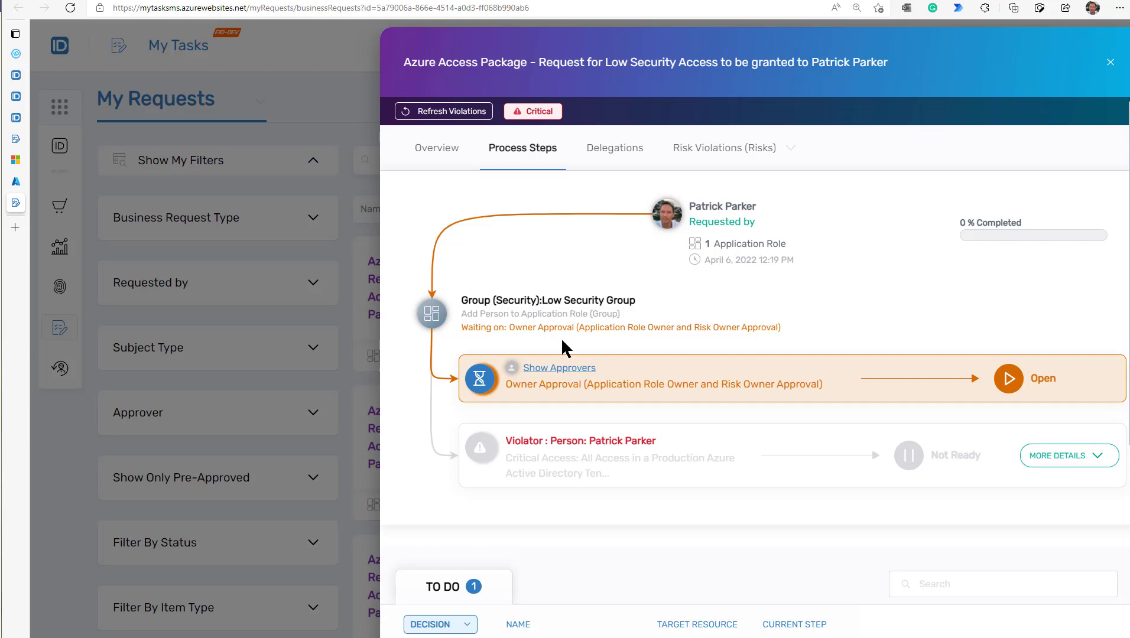
Approve the To Do item that adds the person to the Low Security Group, with the decision comment "ok", and submit it
scroll(466, 514, "down", 4)
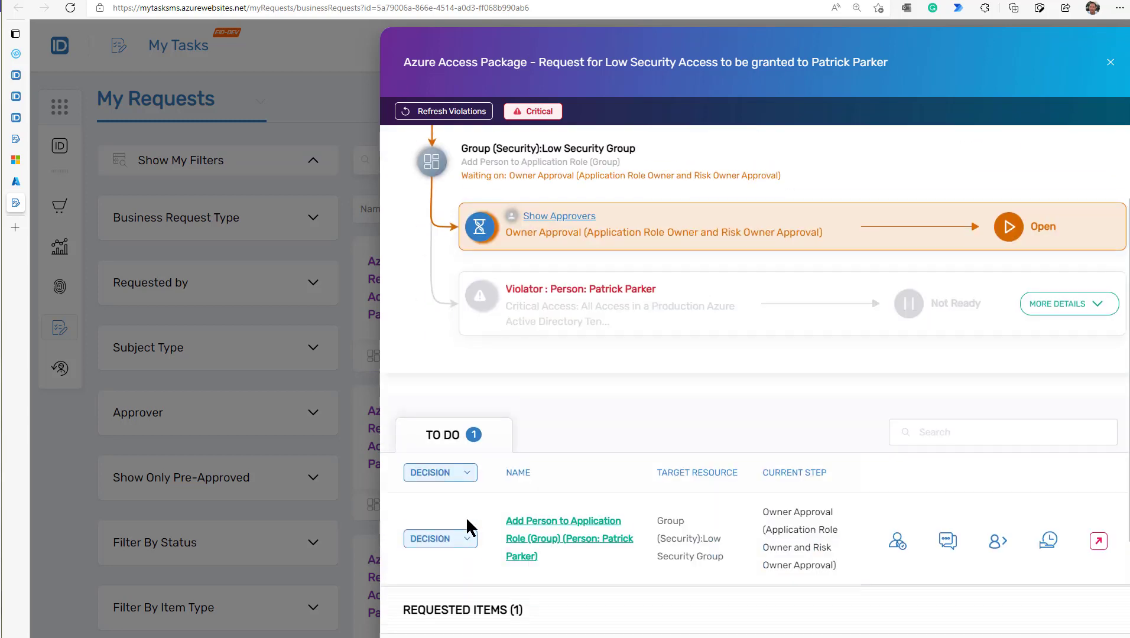
left_click(452, 453)
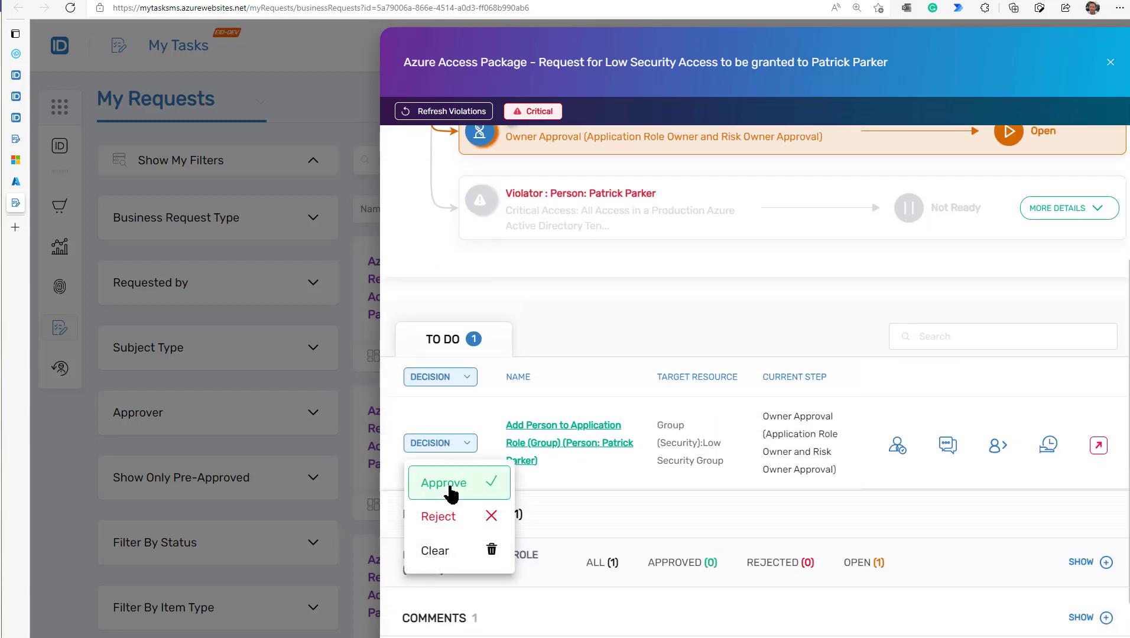
left_click(449, 483)
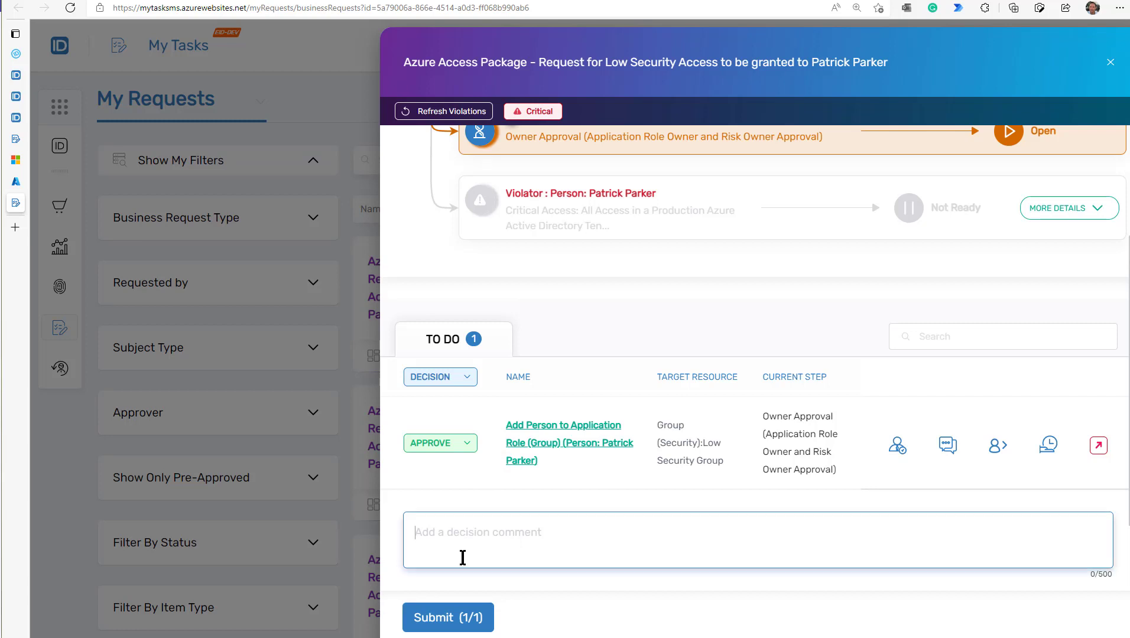
type("ok")
left_click(449, 618)
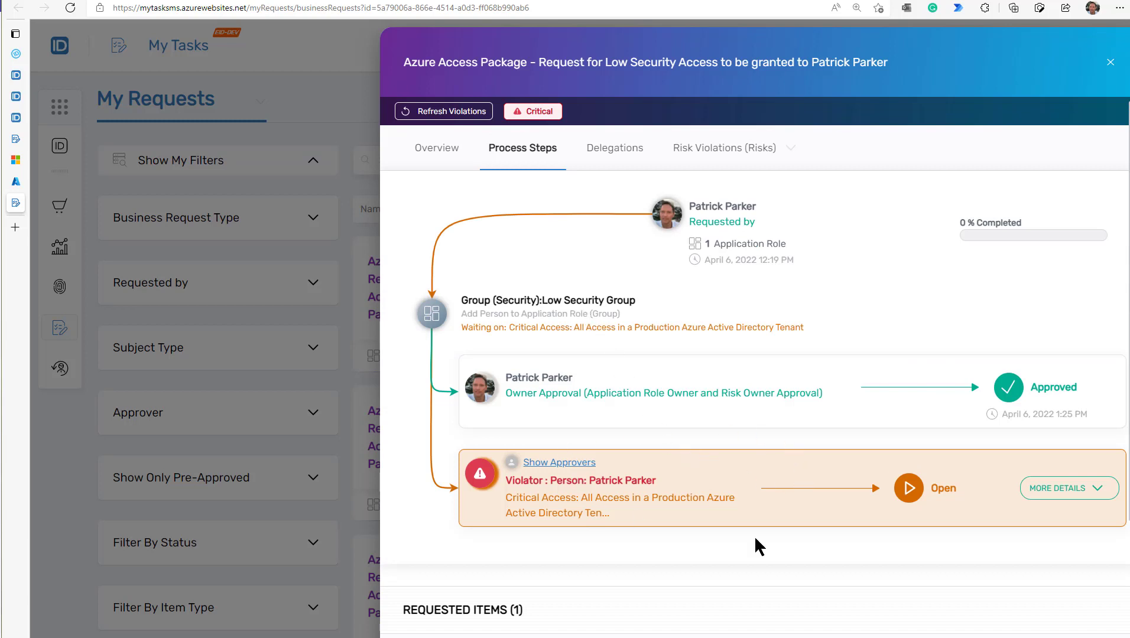
Examine the details of the open Critical Access violation in the process steps
left_click(1040, 491)
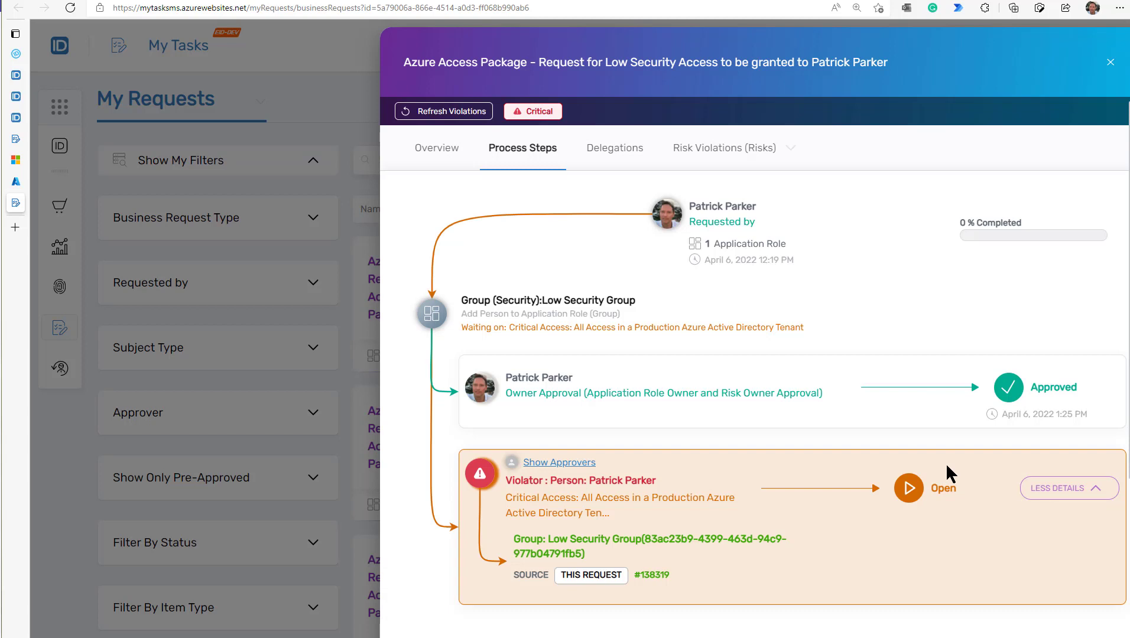
left_click(1071, 489)
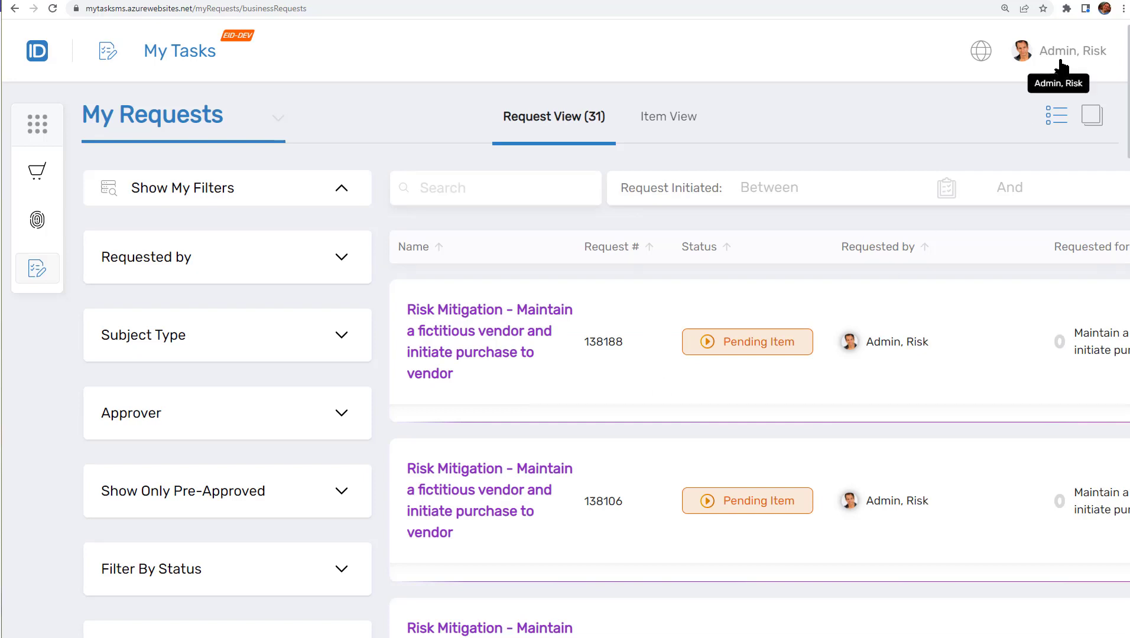
In the risk administrator's My Tasks session, show the To Do requests and open the first Low Security Access request
left_click(156, 125)
left_click(124, 228)
left_click(124, 228)
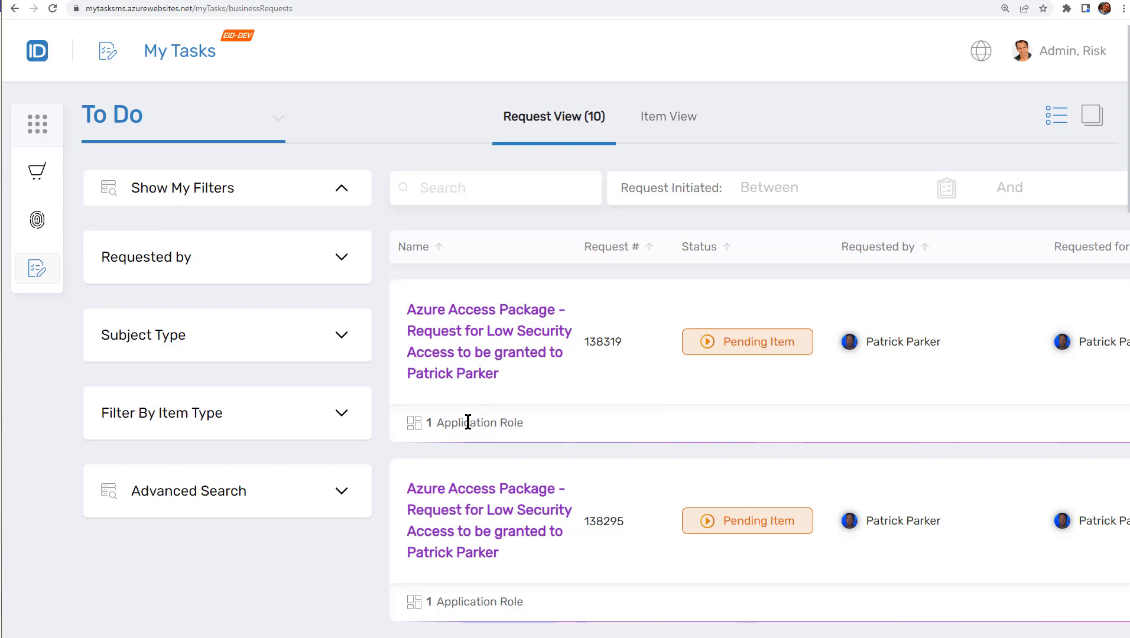
left_click(453, 342)
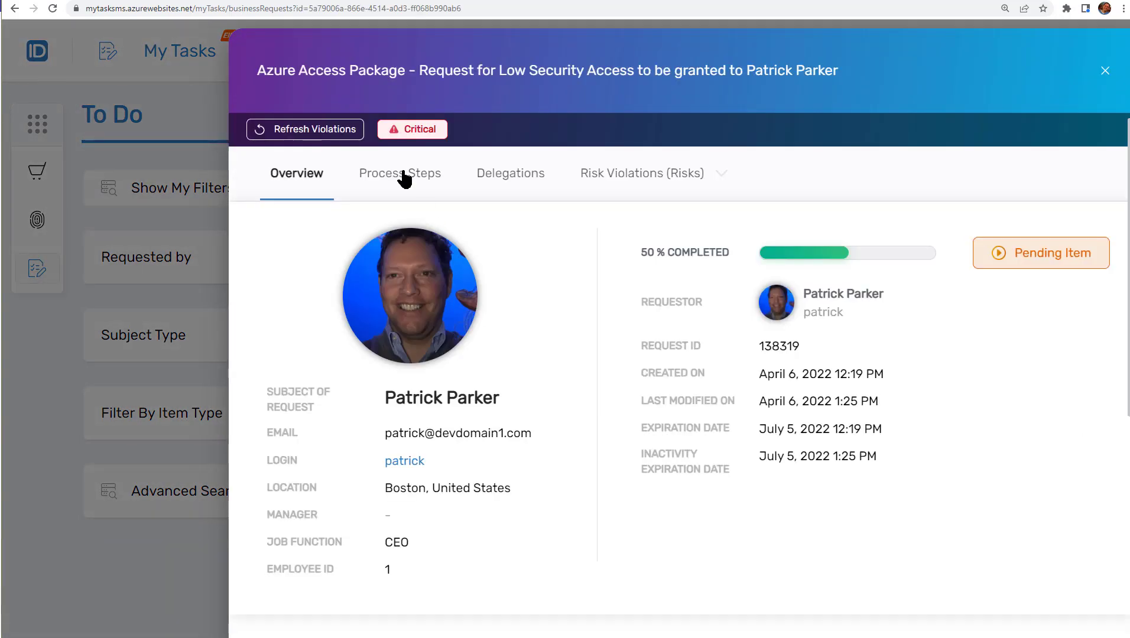
View the request's process steps as the risk administrator, and return to its overview
left_click(404, 176)
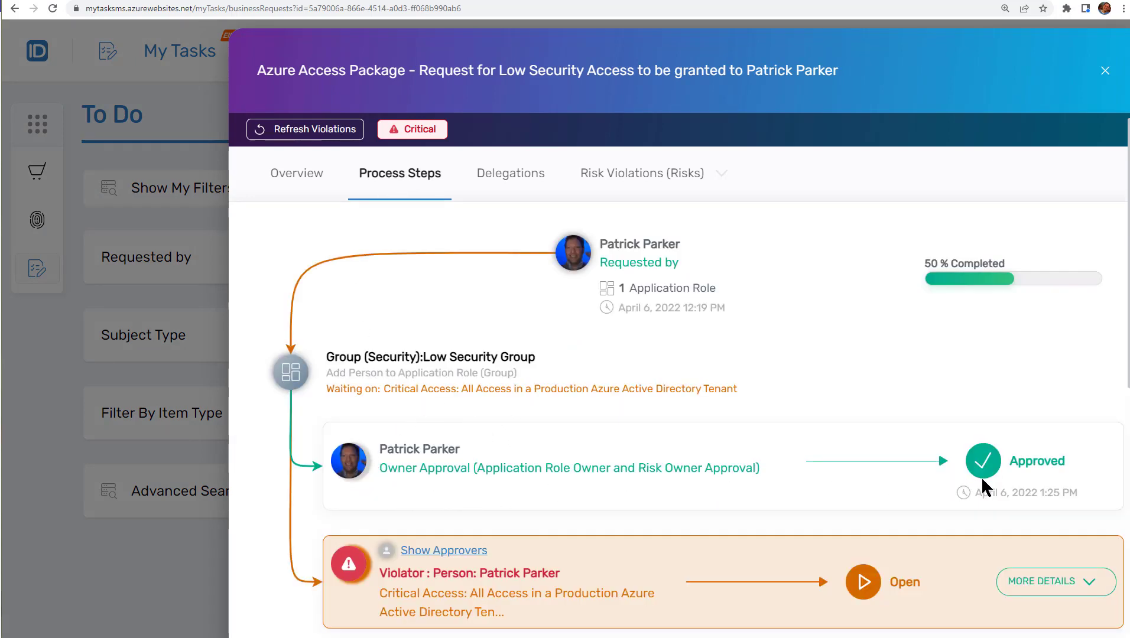
left_click(273, 173)
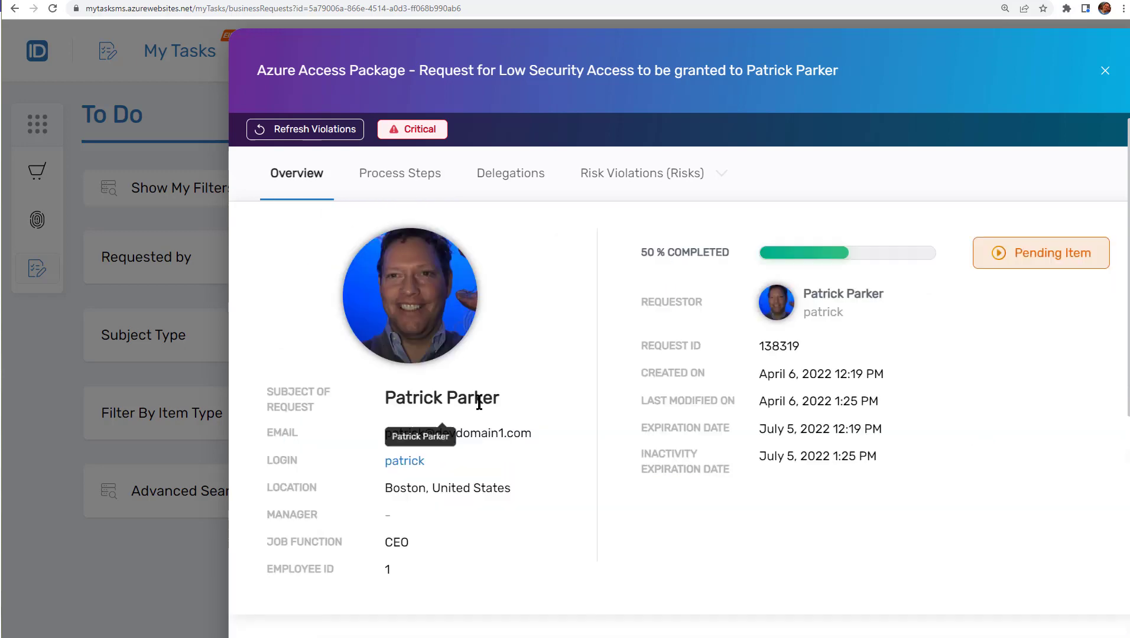
Start approving the Critical Access violation "All Access in a Production Azure Active Directory Tenant" for this request
scroll(549, 481, "down", 7)
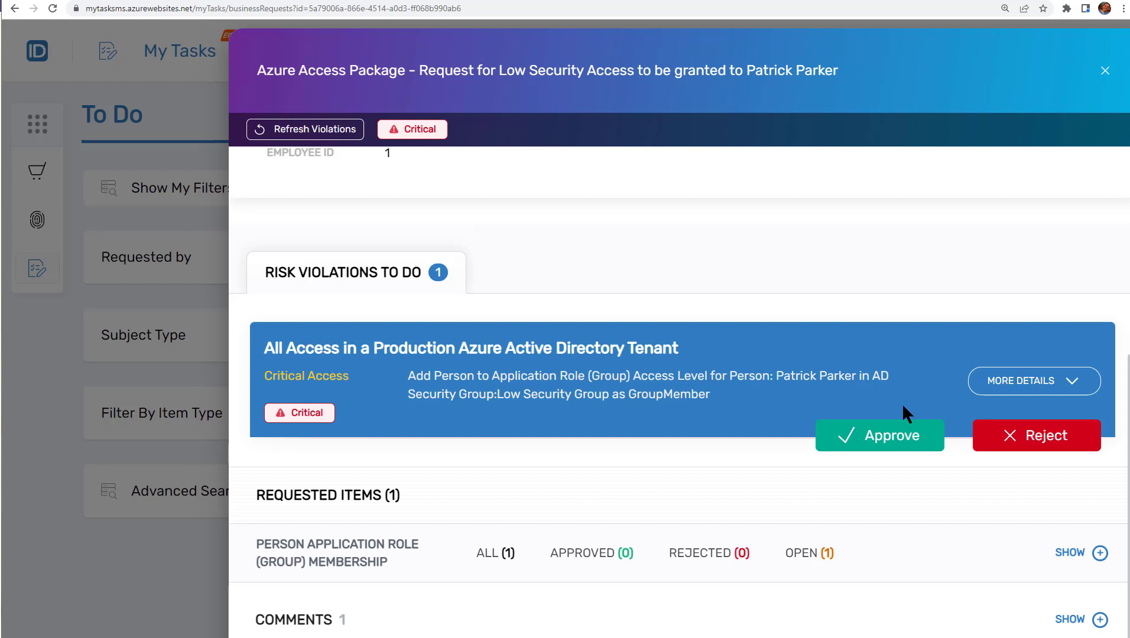
left_click(871, 441)
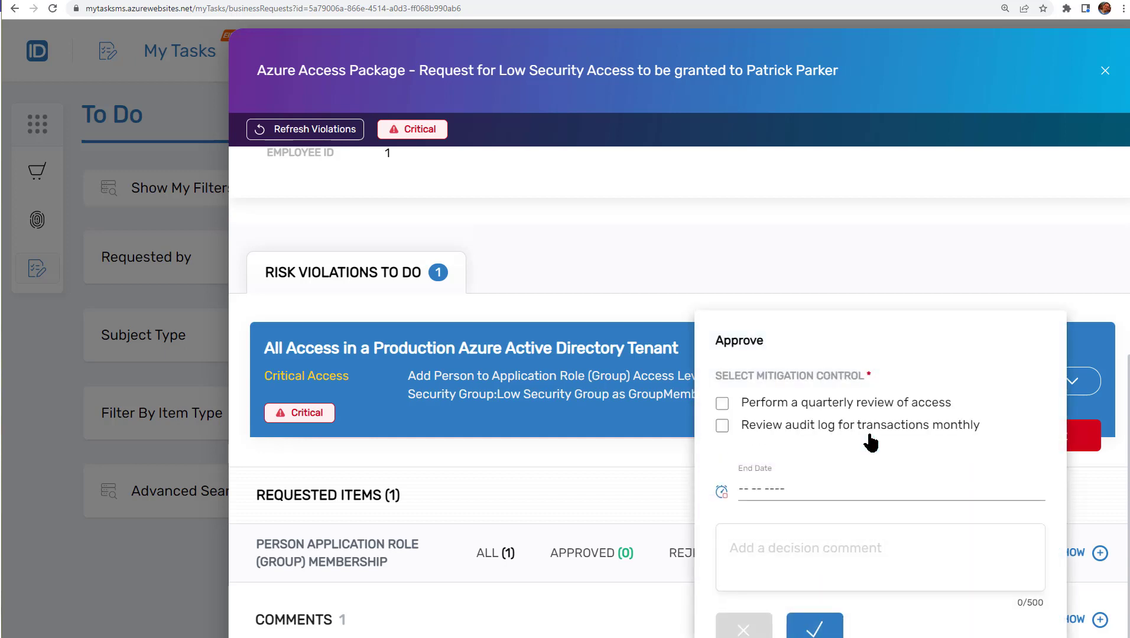
Set the approval's end date to 6 April 2022
left_click(770, 490)
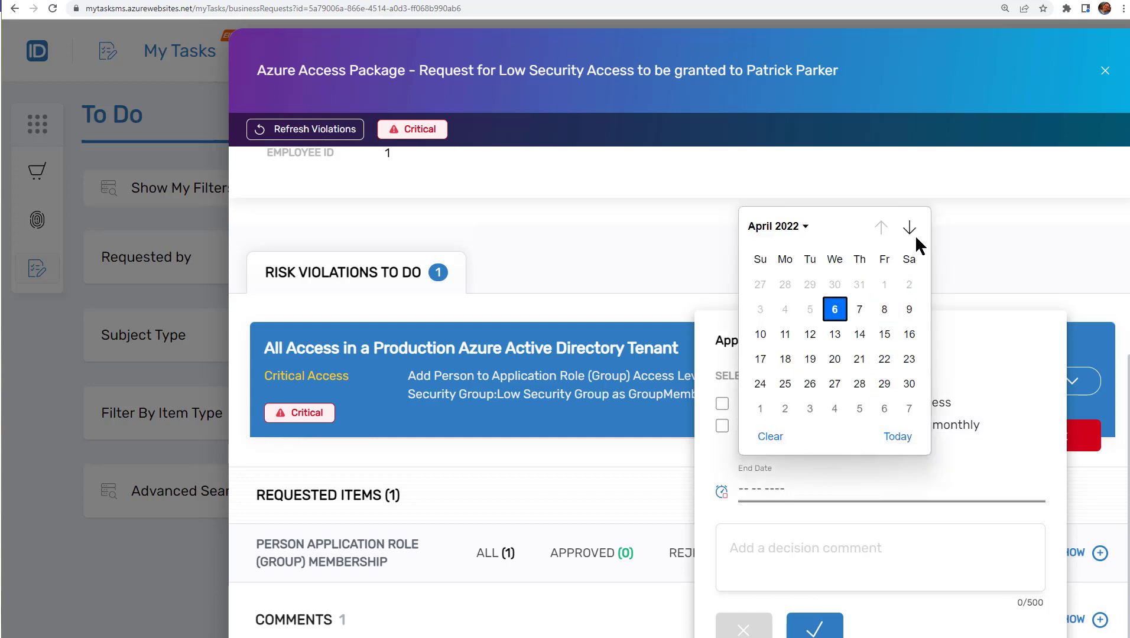
left_click(797, 226)
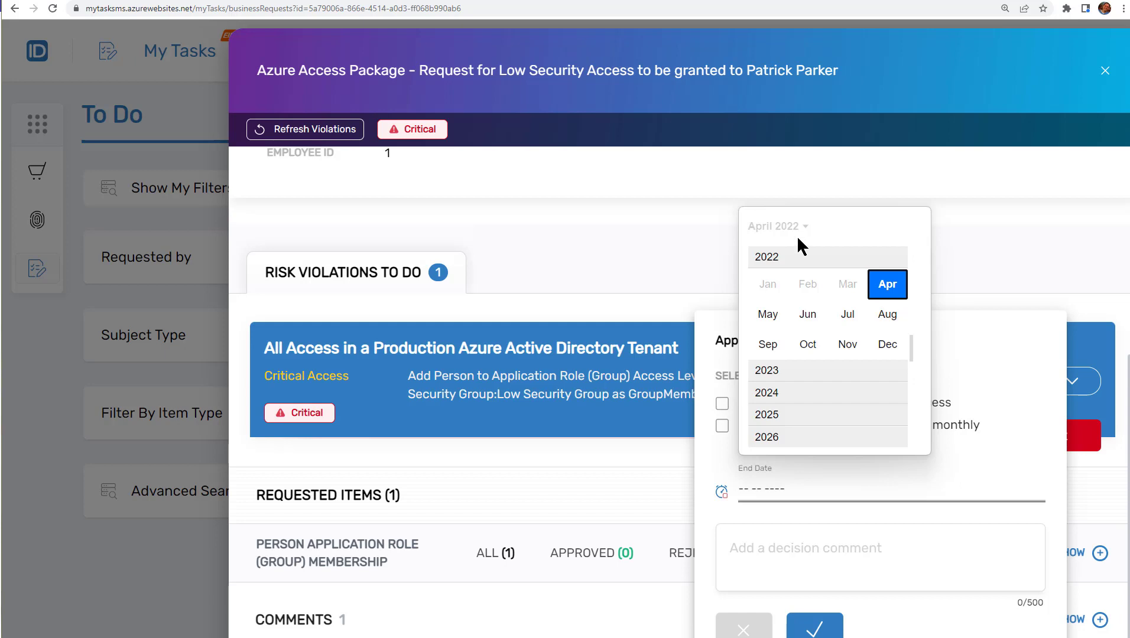
left_click(774, 367)
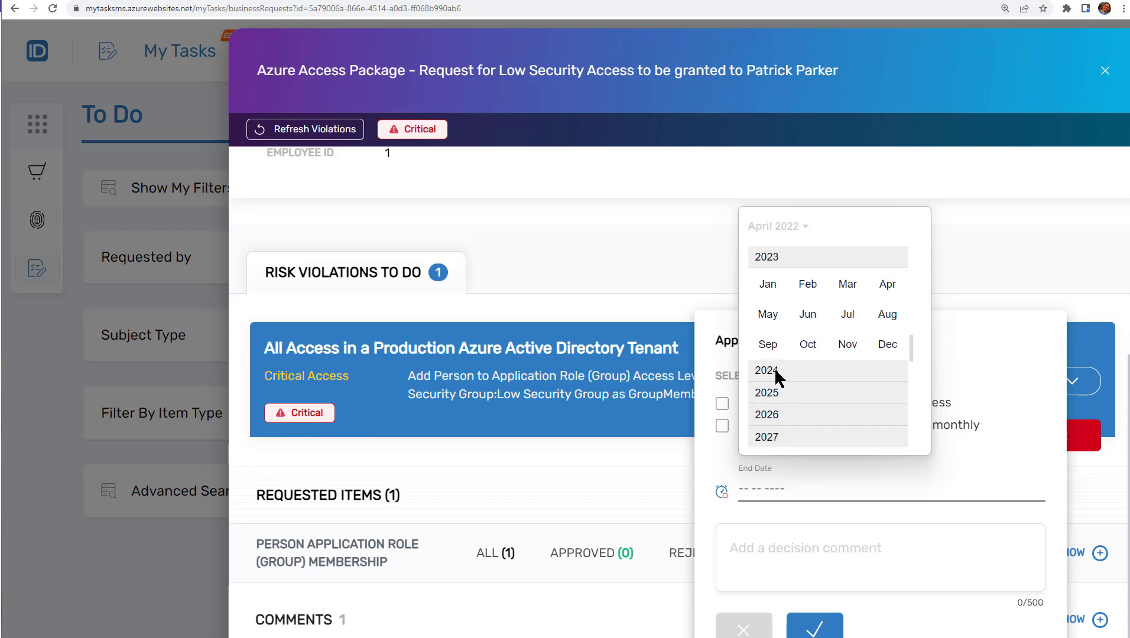
left_click(873, 283)
left_click(892, 434)
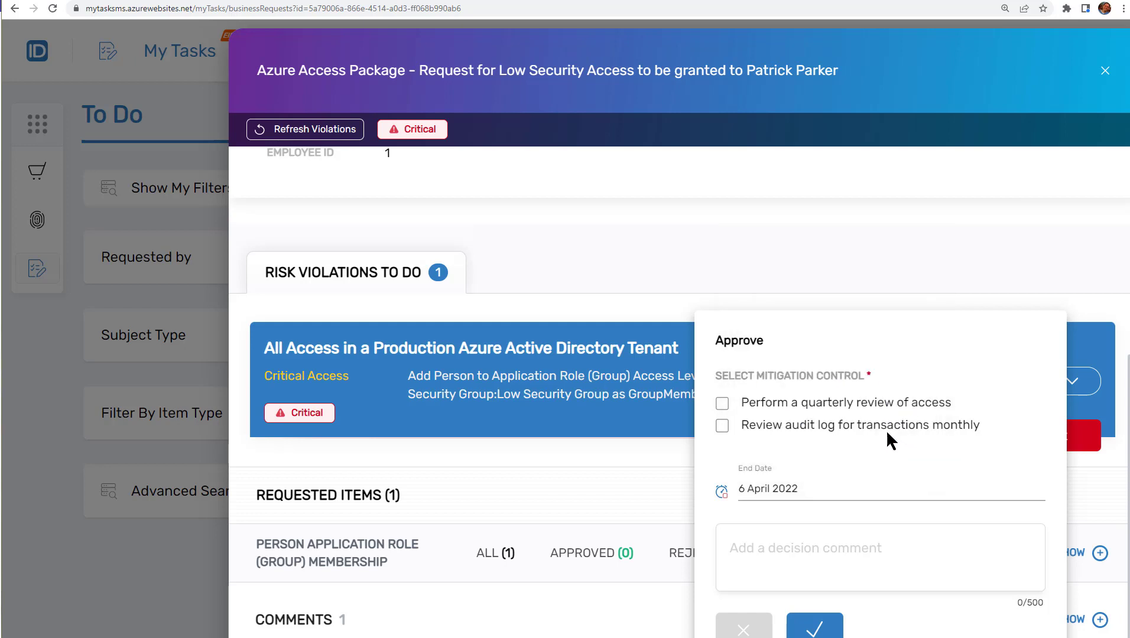
Set the approval's end date to 6 April 2023
left_click(805, 481)
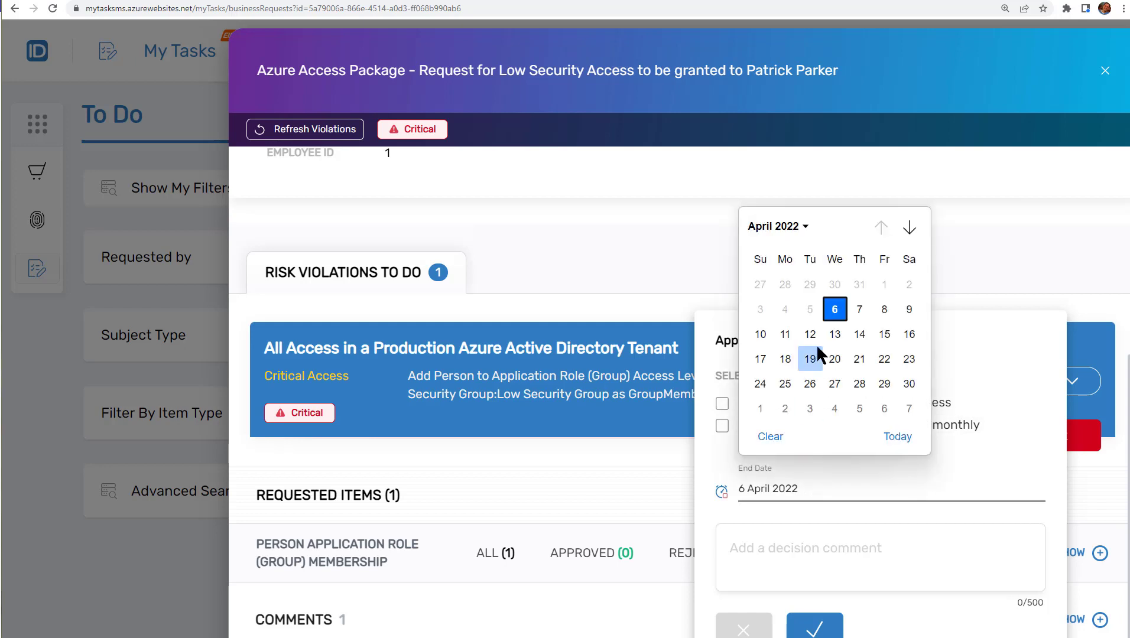
left_click(783, 232)
left_click(774, 368)
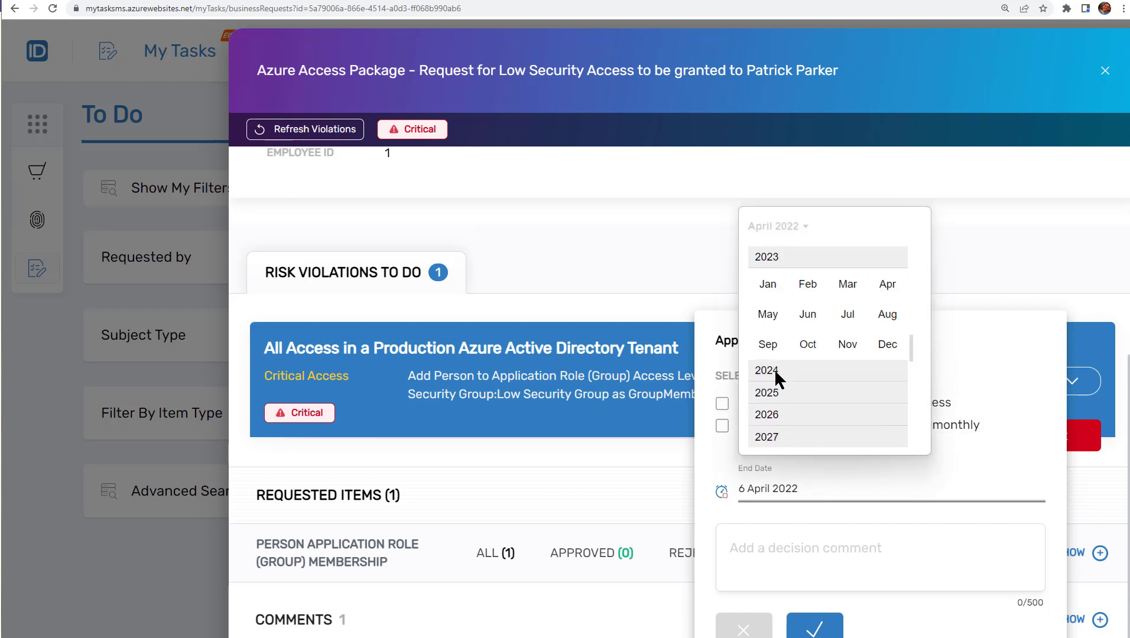
left_click(888, 283)
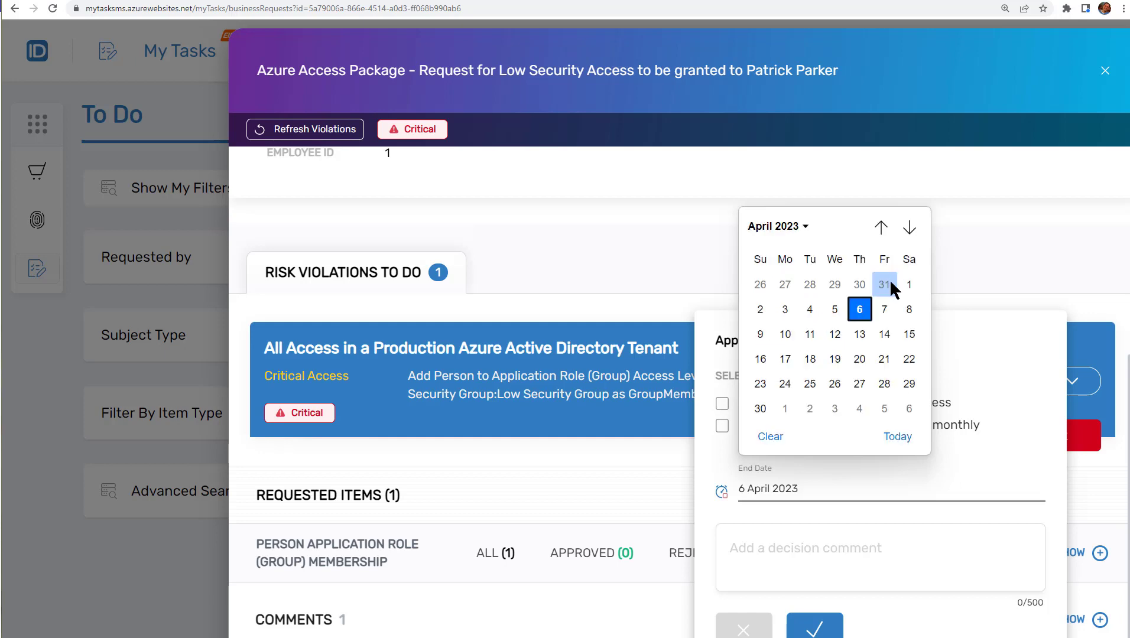
left_click(857, 309)
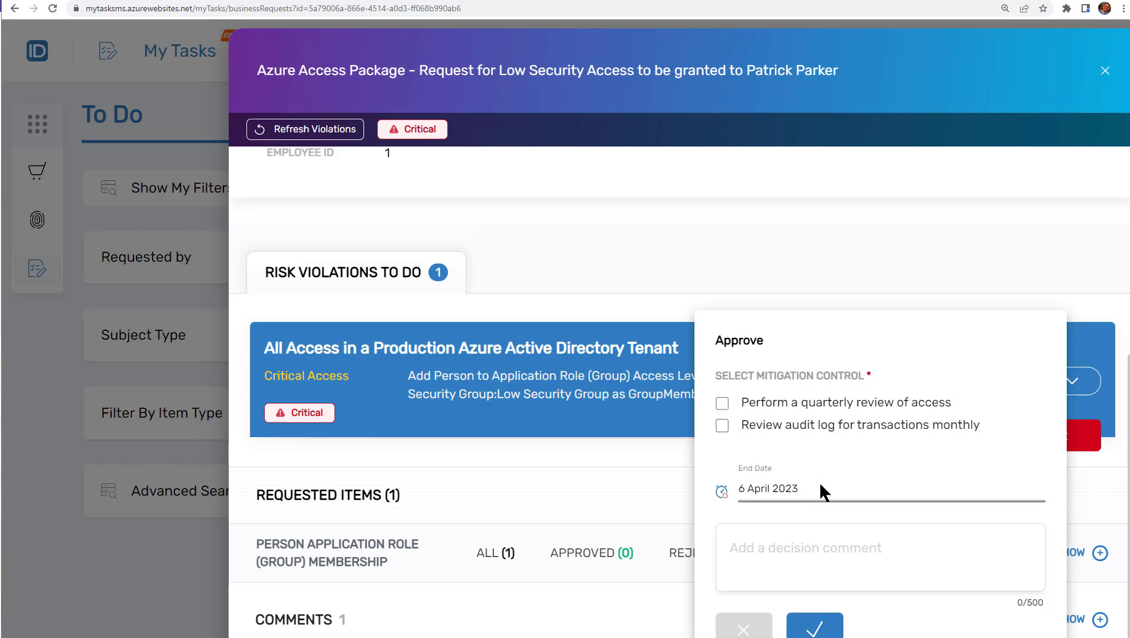
Select the quarterly access review and monthly audit log review as mitigation controls, and submit the approval with the comment "is ok with mitigations"
left_click(723, 425)
left_click(722, 404)
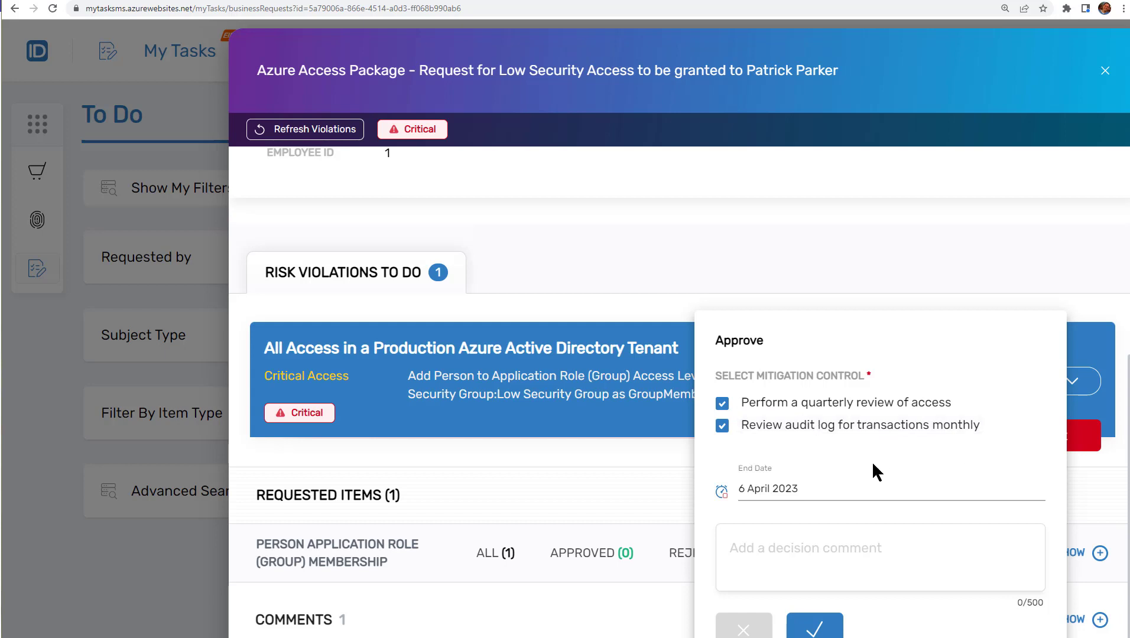
left_click(808, 549)
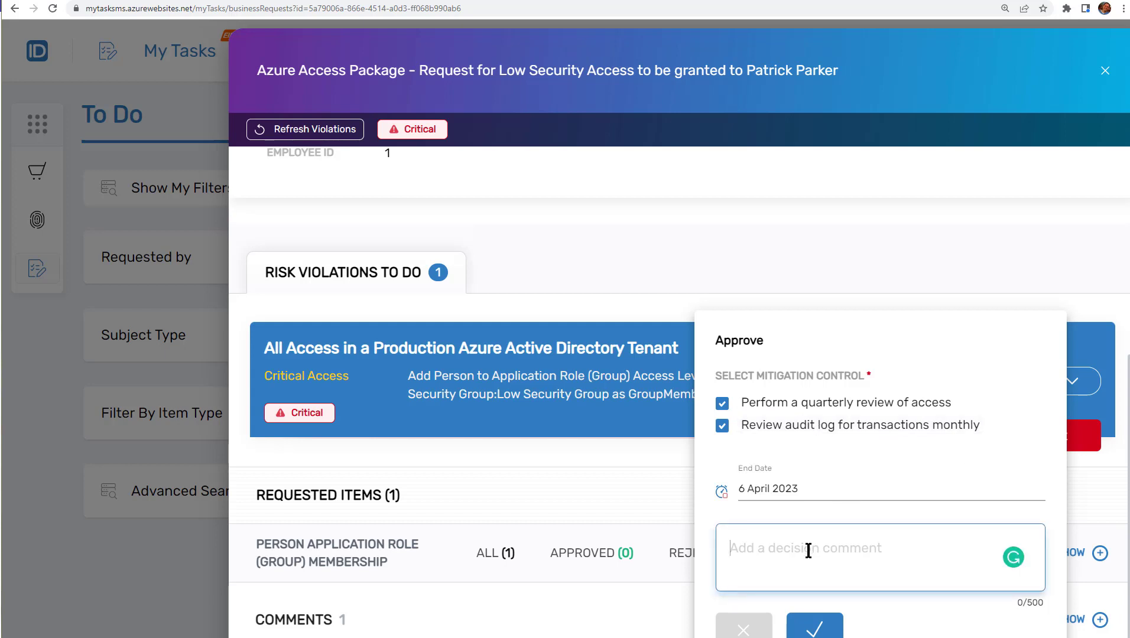
type("is ok with")
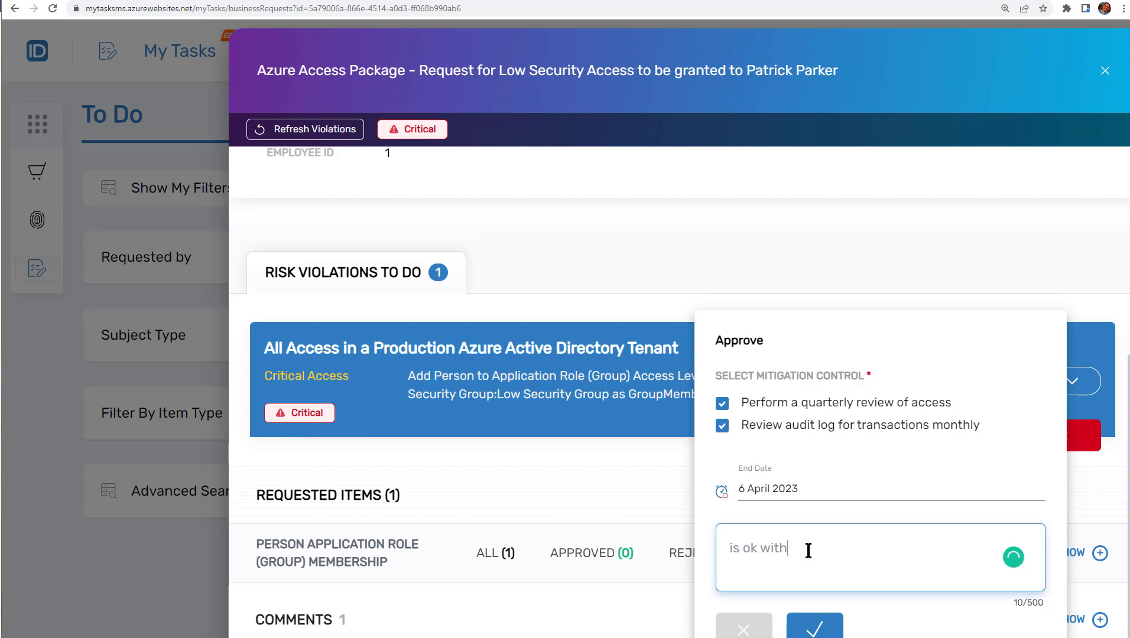
type(" mitigations")
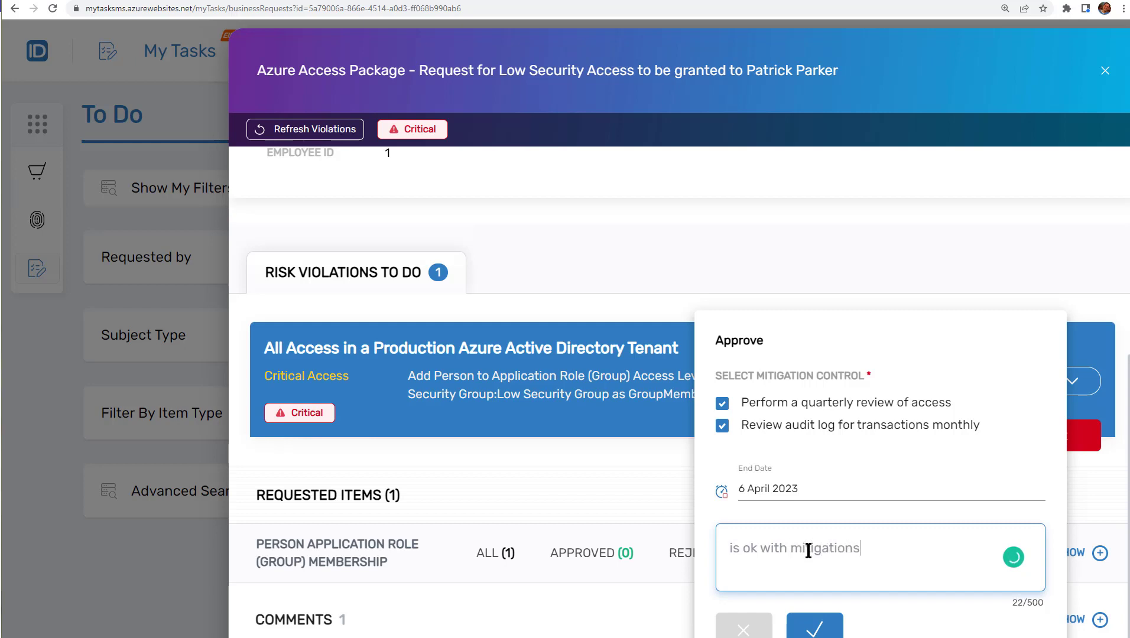
left_click(799, 594)
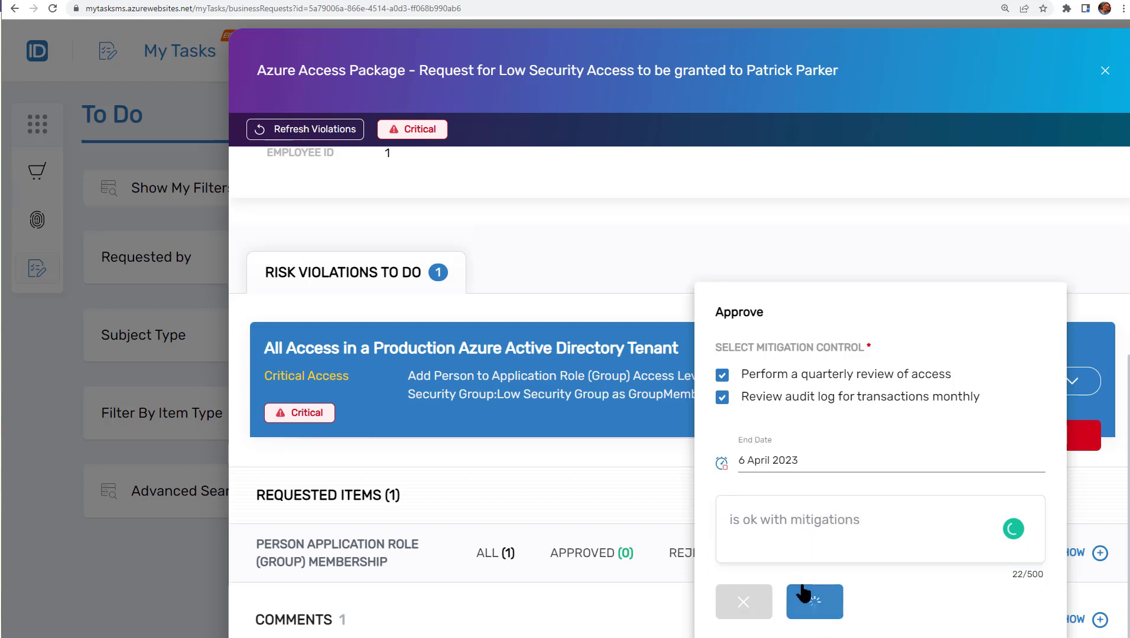
Switch to the EmpowerID portal's Mitigations report and examine the newest mitigation's mitigator, validity dates, risk type and comments
left_click(732, 498)
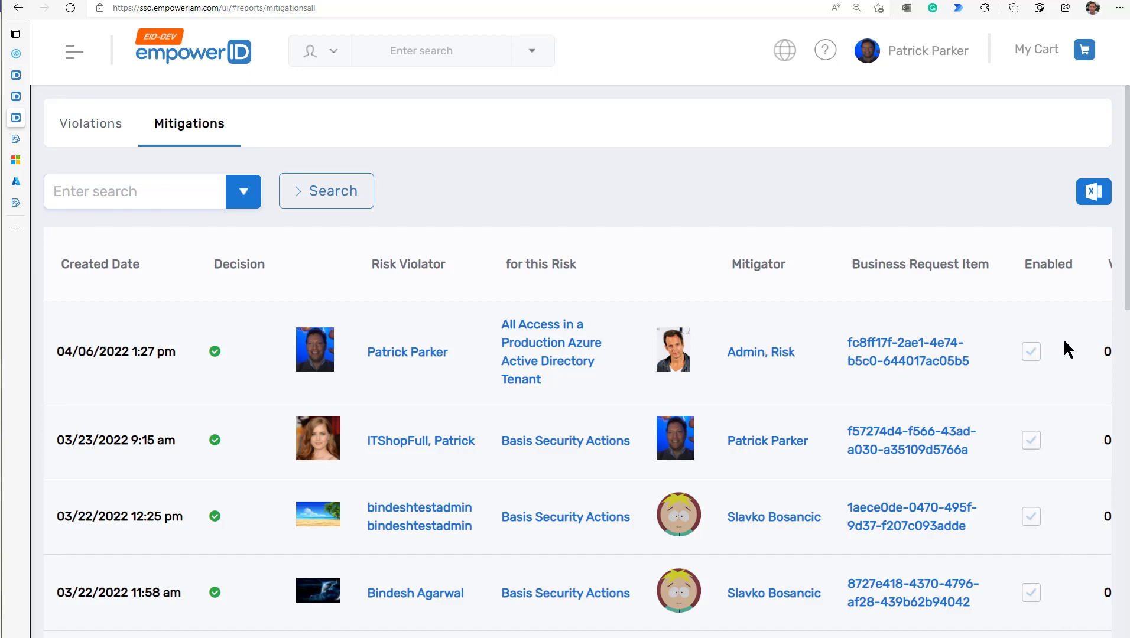
left_click_drag(1063, 338, 550, 354)
left_click(485, 353)
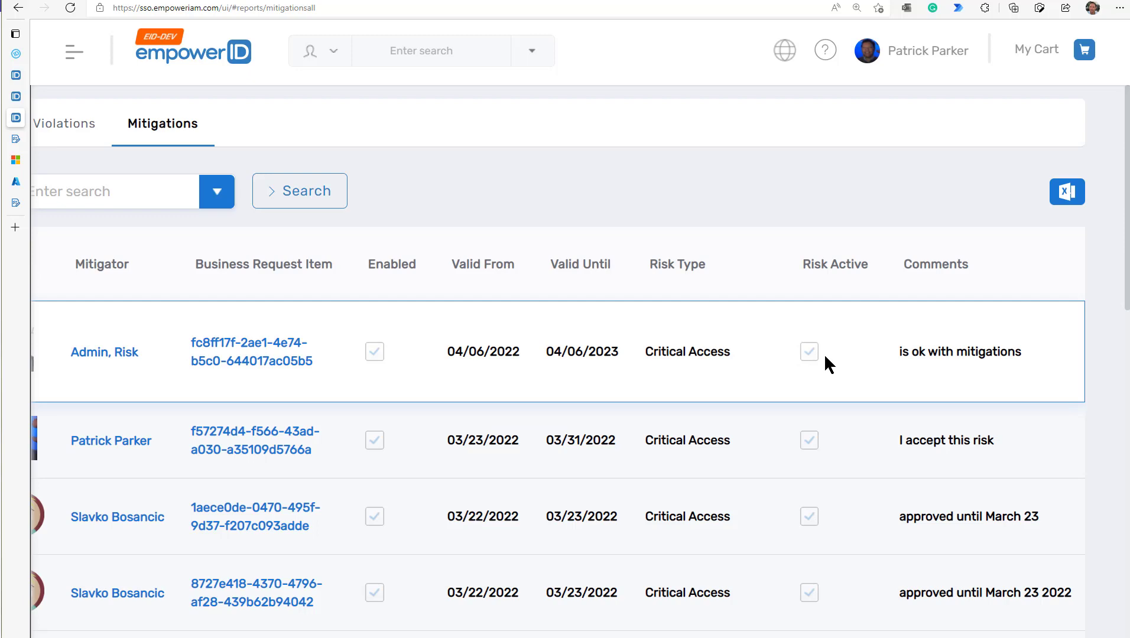
left_click_drag(688, 353, 10, 360)
left_click(140, 356)
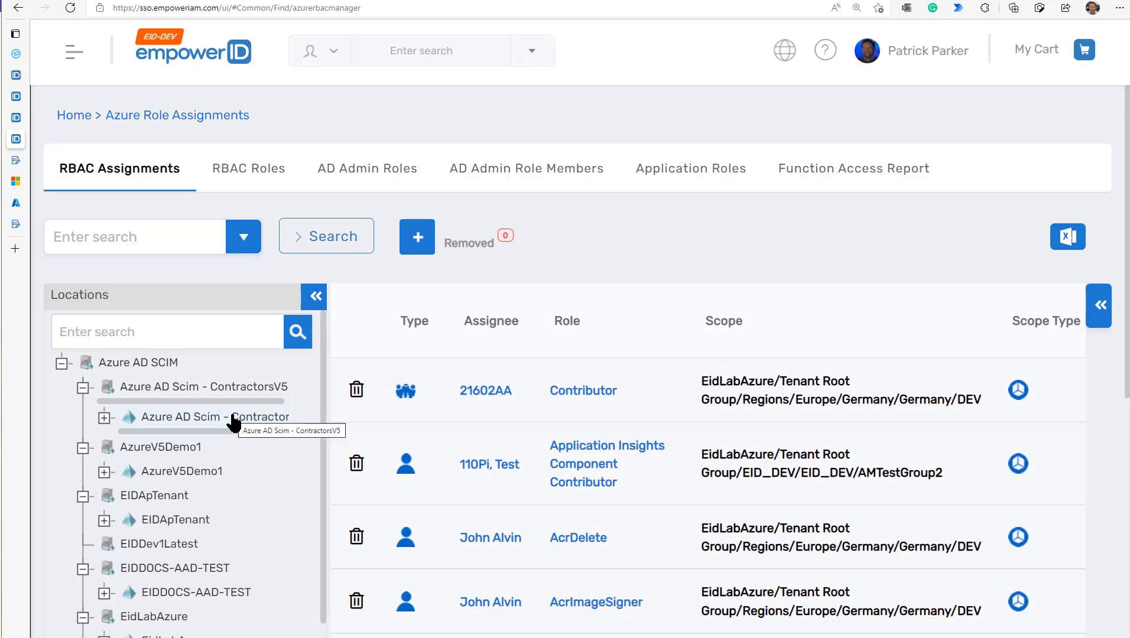
Explore the RBAC Assignments locations under Azure AD Scim - ContractorsV5, expanding Tenant Root Group, AzureB2CSub, ContractorsRoot and Pay-As-You-Go, and collapse the Locations tree
scroll(232, 423, "down", 1)
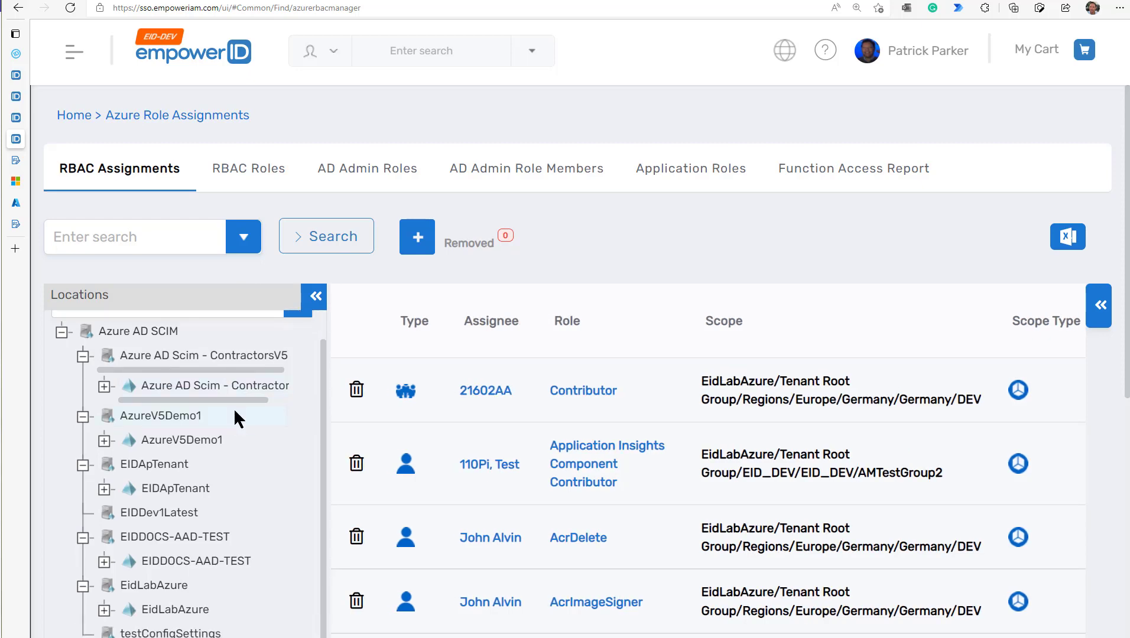
scroll(102, 500, "down", 1)
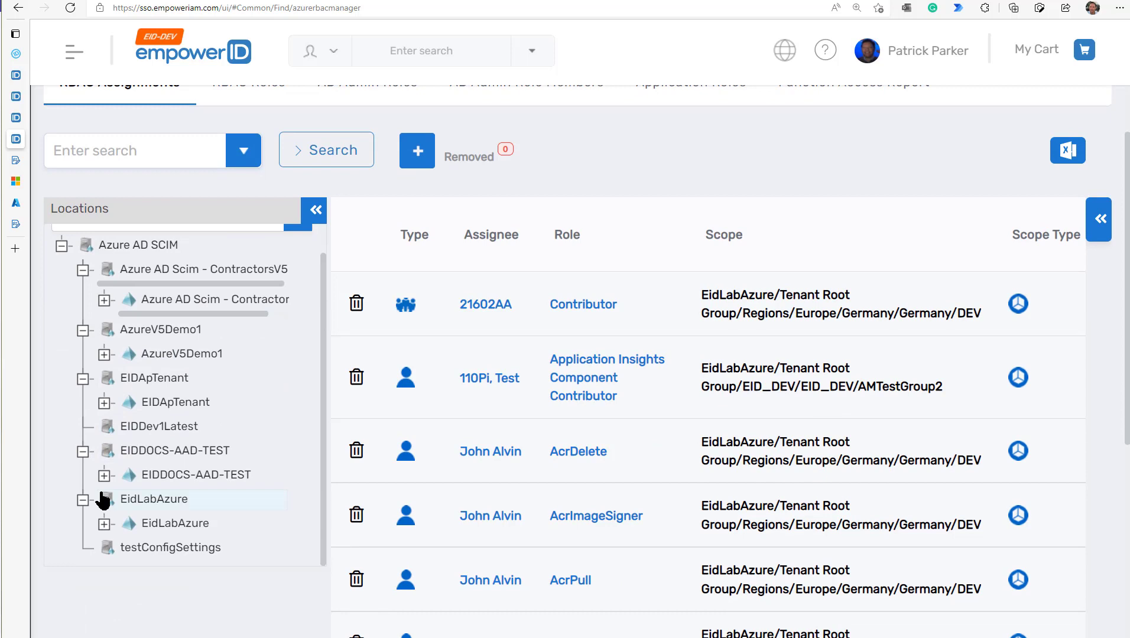
scroll(101, 502, "up", 1)
left_click(104, 331)
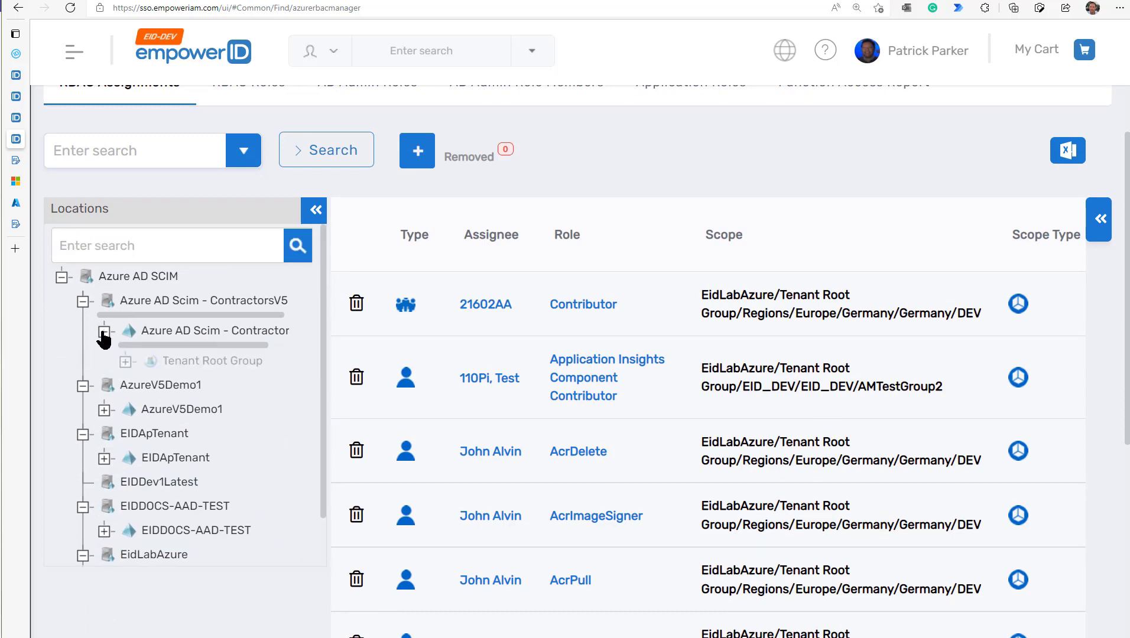
left_click(126, 361)
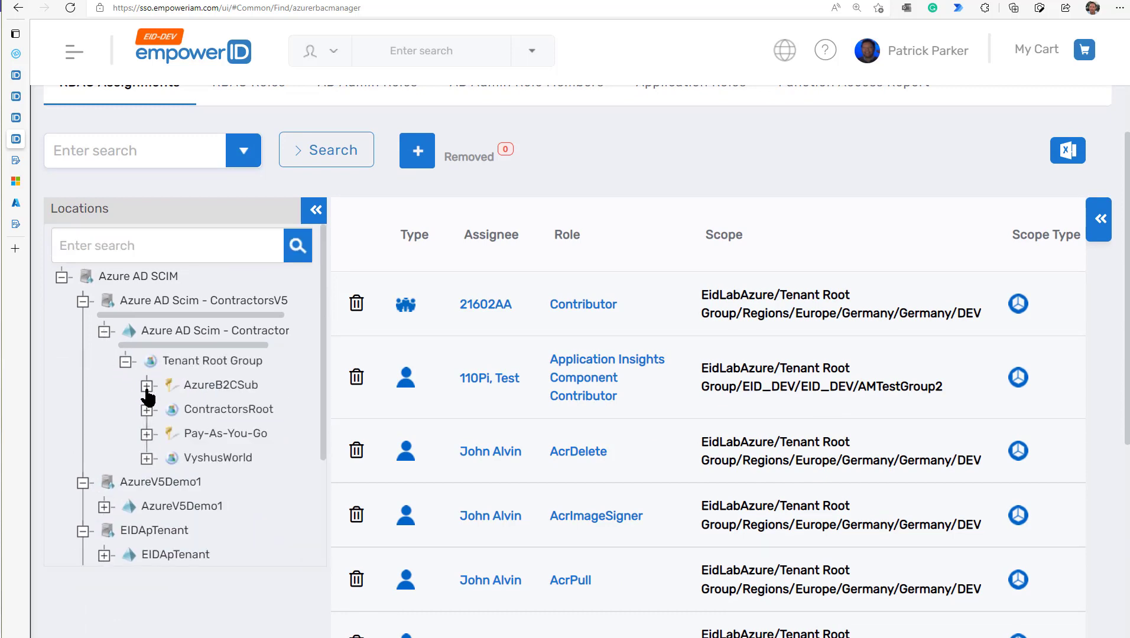
left_click(146, 386)
left_click(147, 453)
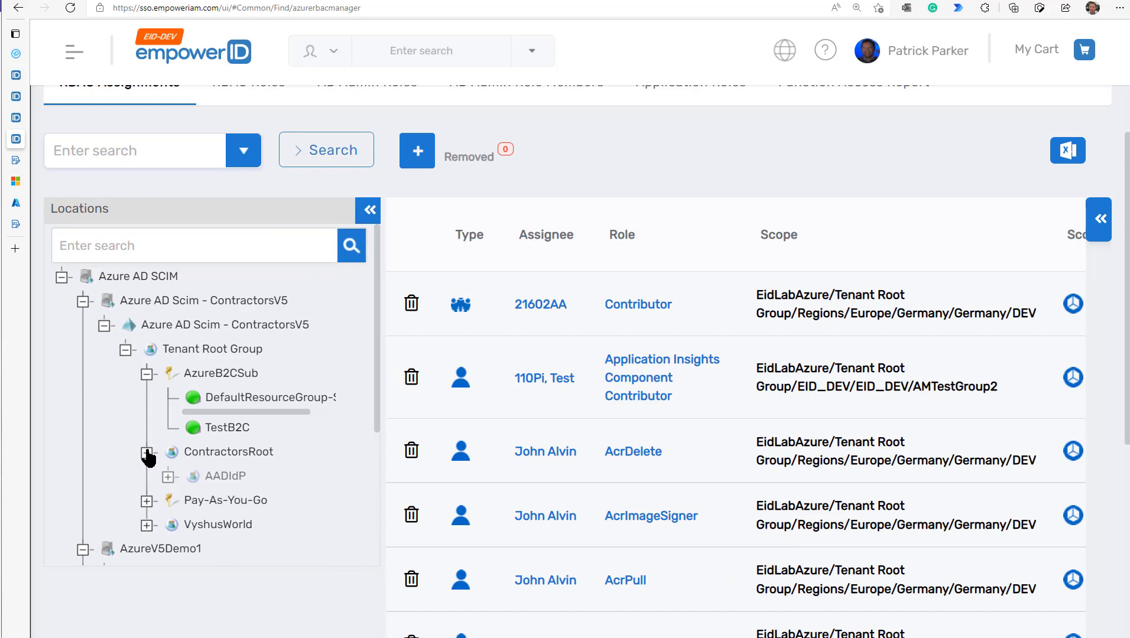
left_click(147, 501)
left_click(419, 213)
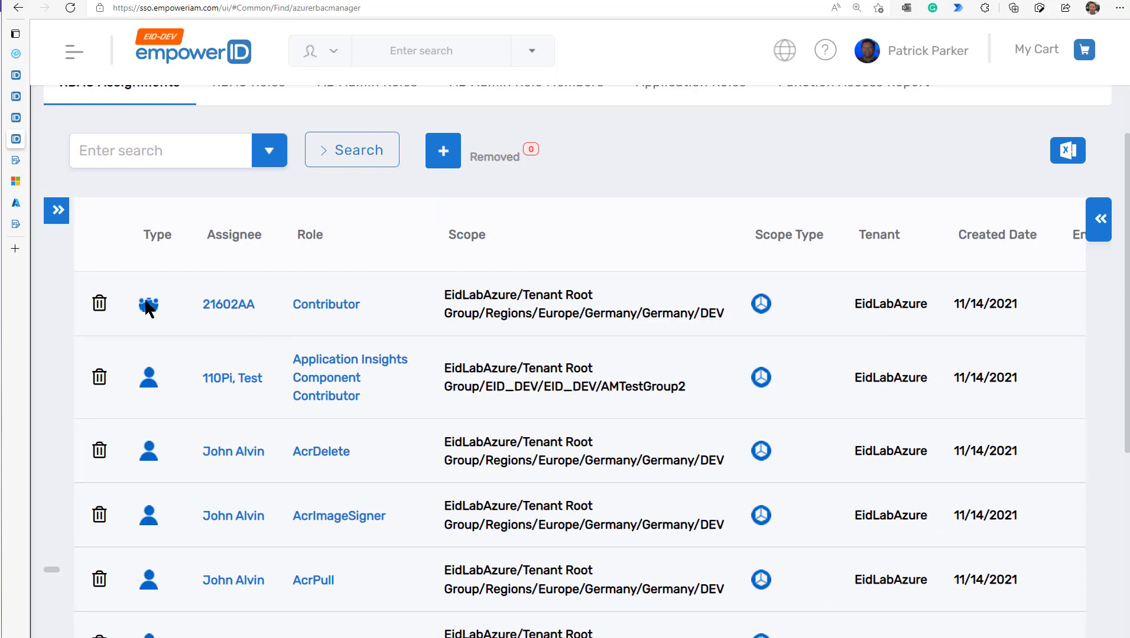
Show the RBAC Roles list, and find and open the Global Administrator role among the AD Admin Roles
scroll(341, 391, "up", 2)
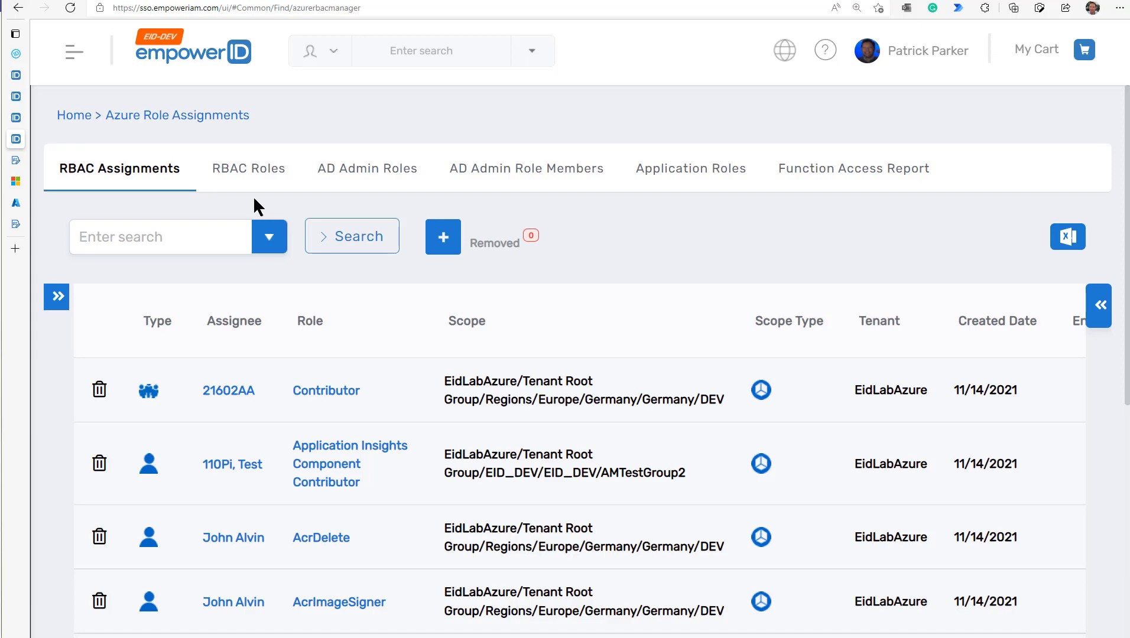
left_click(245, 171)
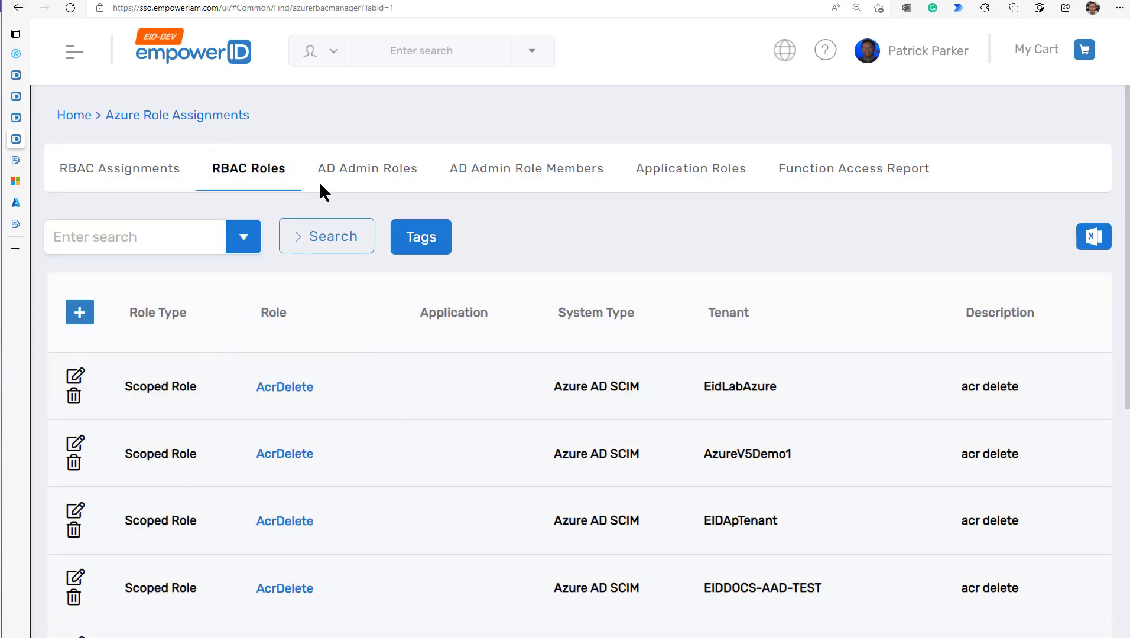
left_click(334, 180)
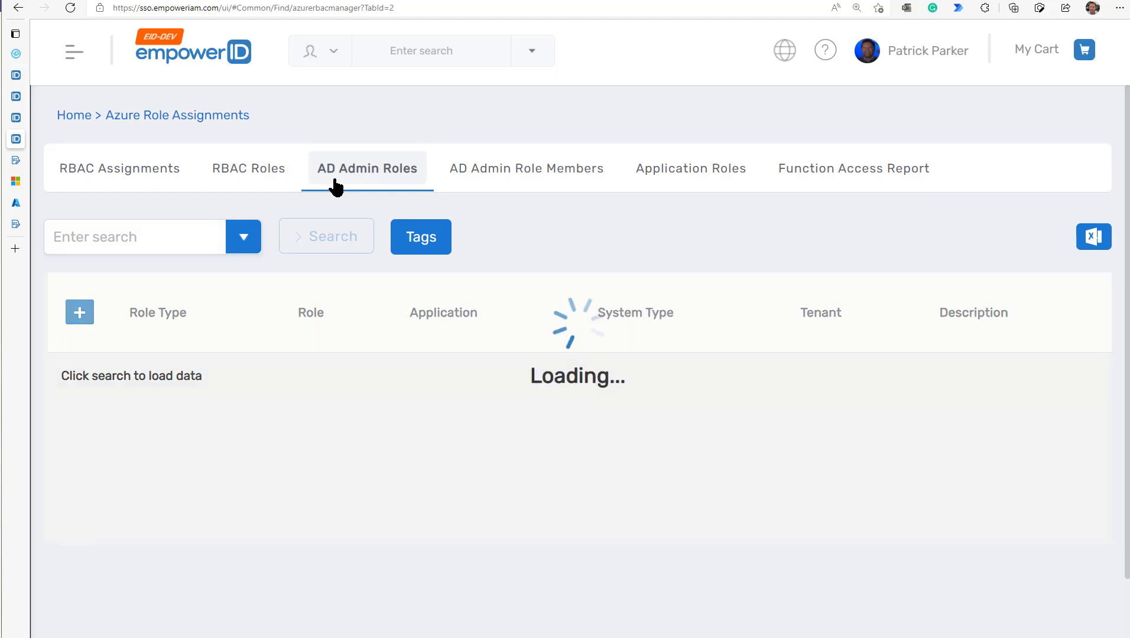
left_click(188, 242)
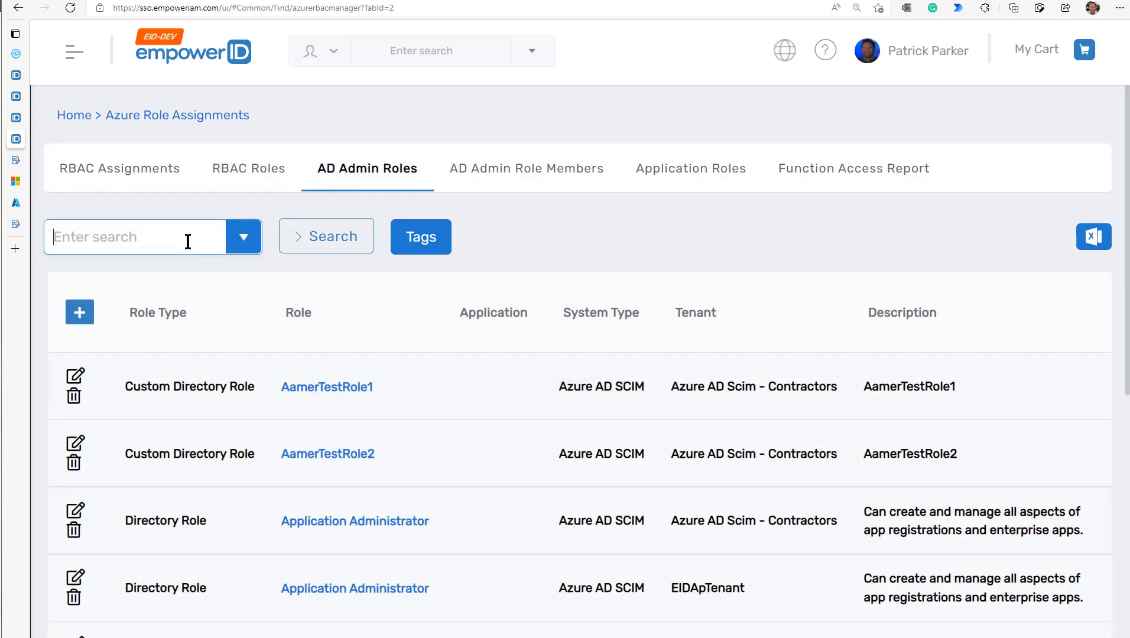
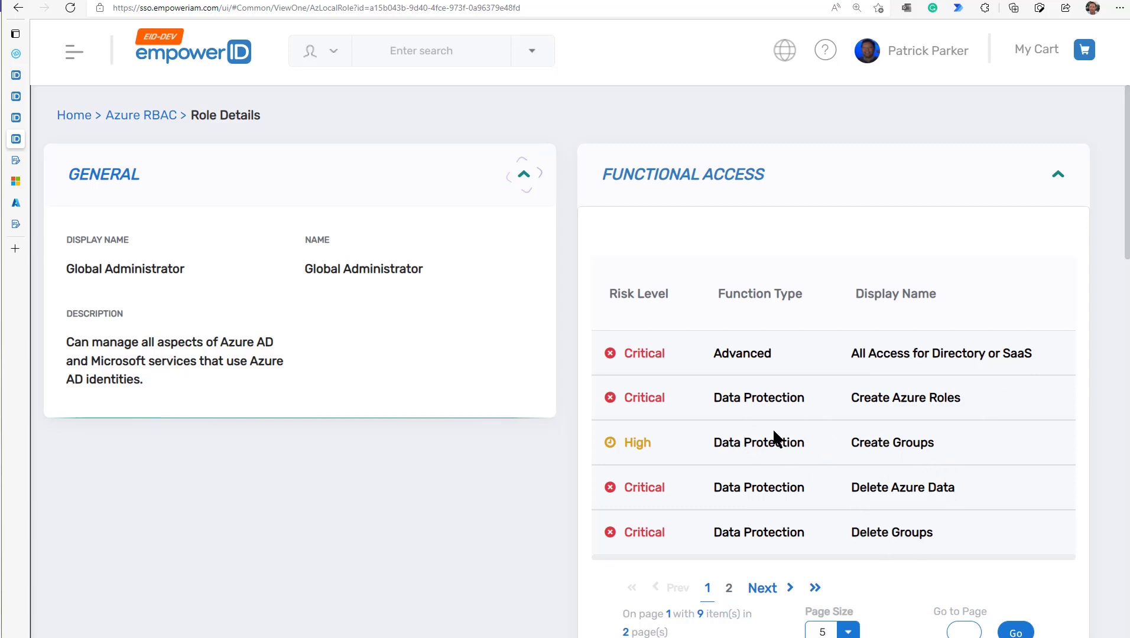
Examine the functions and risk levels in the Global Administrator role's functional access
scroll(384, 439, "down", 1)
scroll(383, 438, "up", 1)
double_click(897, 436)
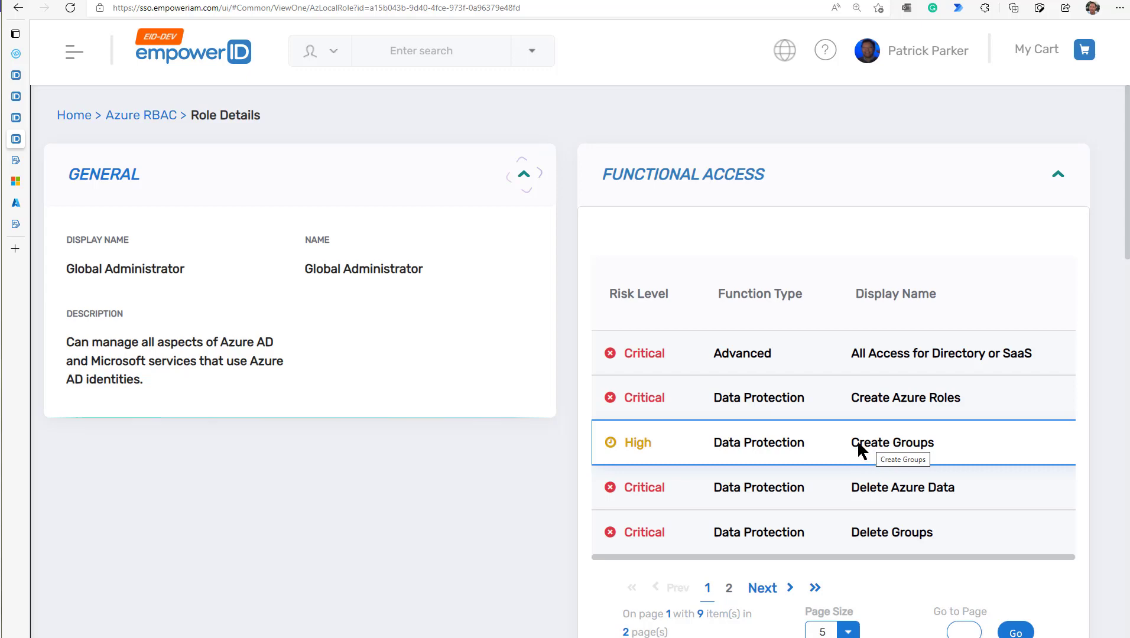
Search the Global Administrator role's Azure AD role members for "low" and open the Low Security Group
scroll(435, 448, "down", 9)
left_click(165, 351)
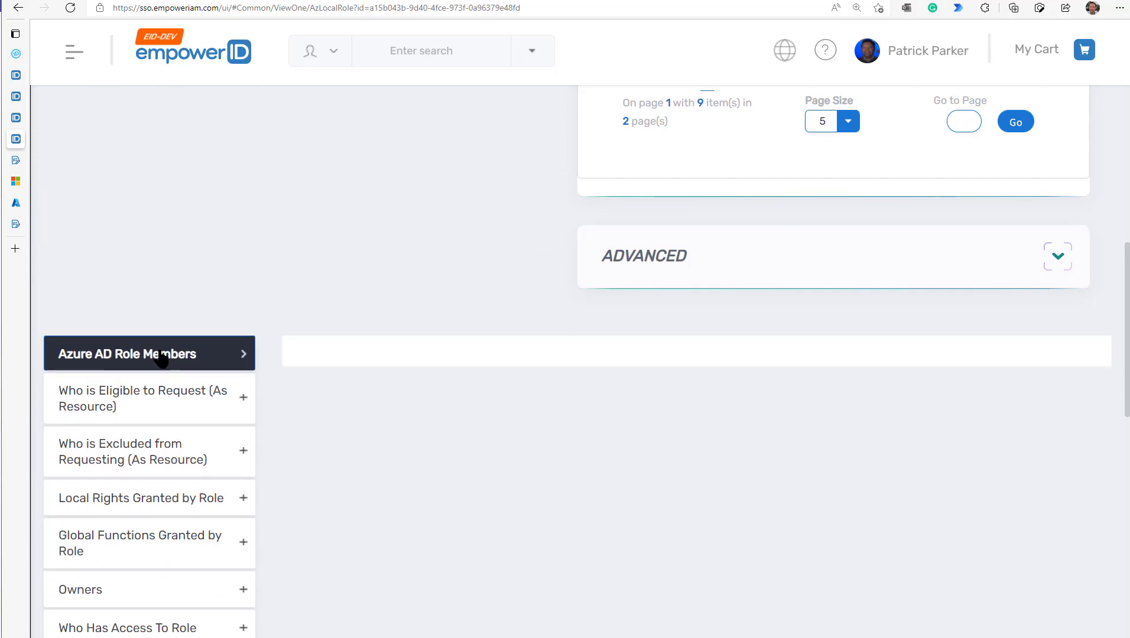
left_click(399, 376)
type("low")
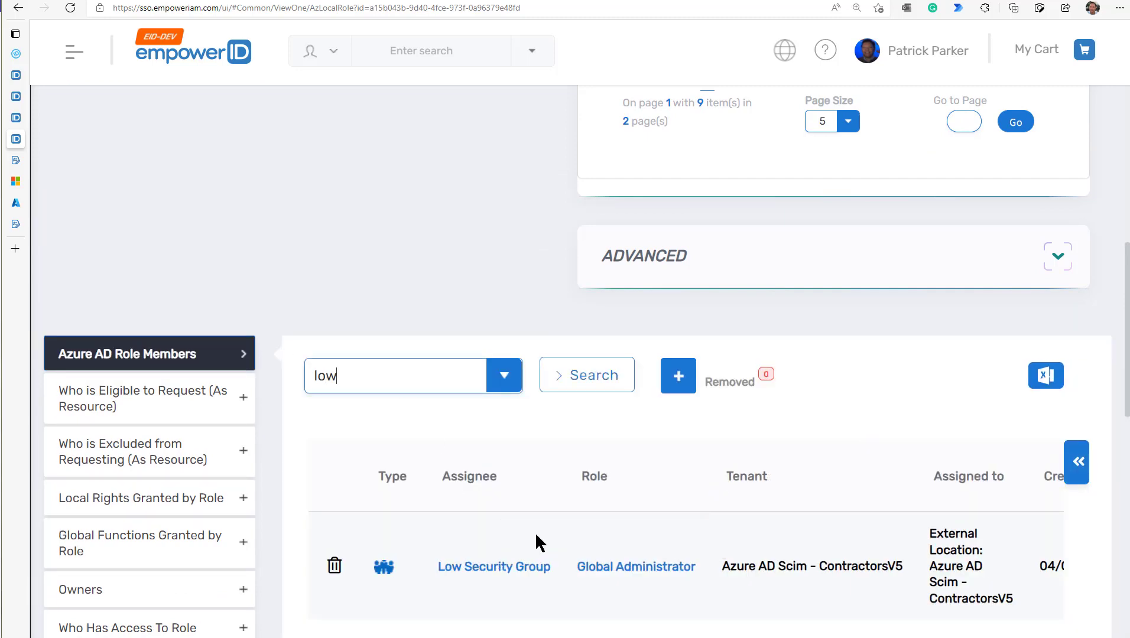
scroll(536, 535, "down", 3)
left_click(506, 397)
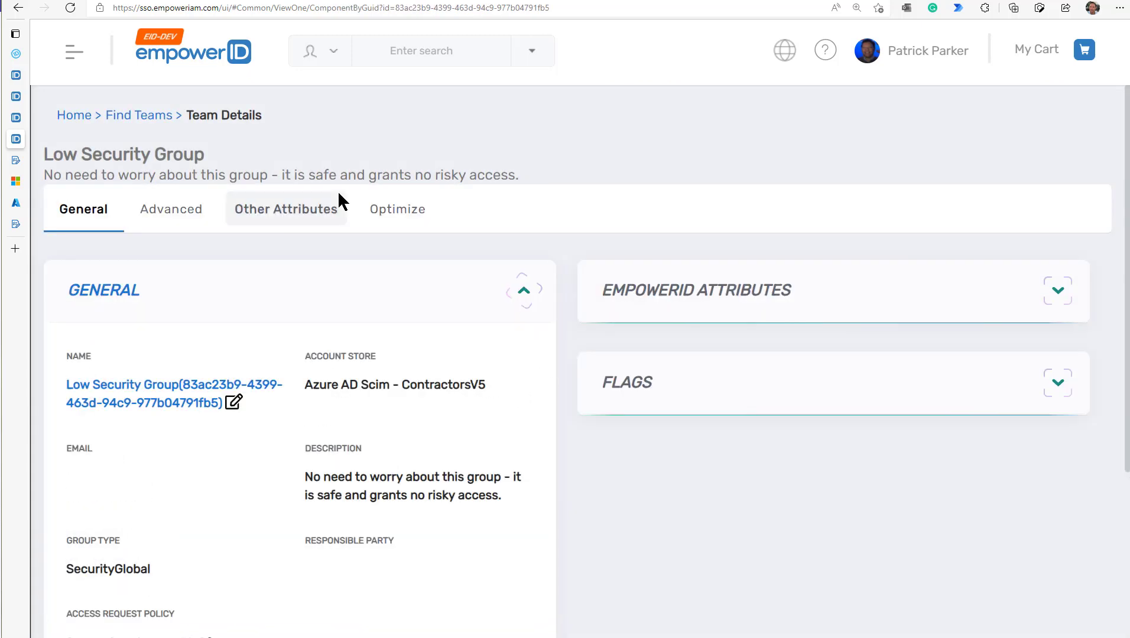
Review the Low Security Group's optimization statistics, including its member counts and JIT versus permanent members
left_click(393, 210)
scroll(481, 360, "down", 3)
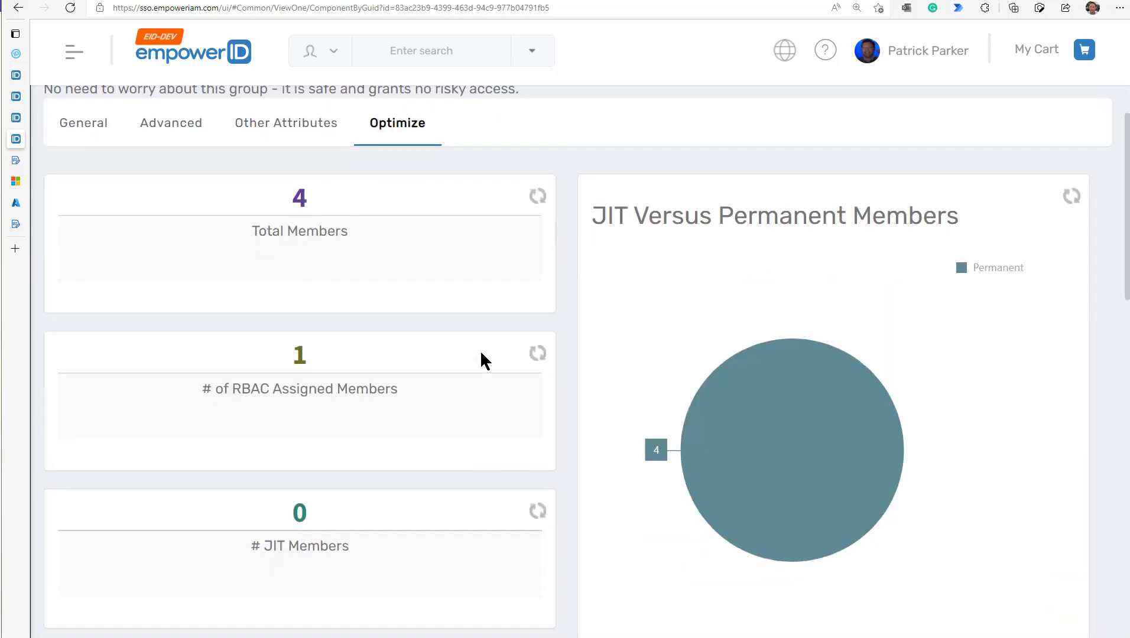
scroll(801, 365, "up", 1)
scroll(488, 320, "down", 15)
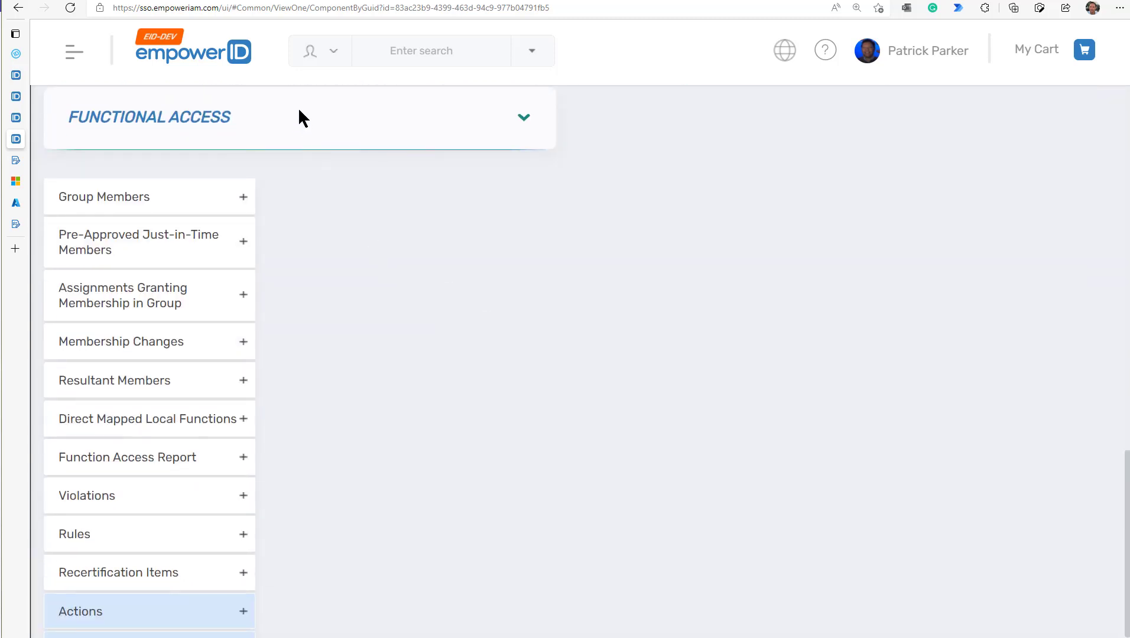
Expand the Low Security Group's functional access and examine the risk level and local function it grants
left_click(299, 111)
scroll(265, 207, "up", 1)
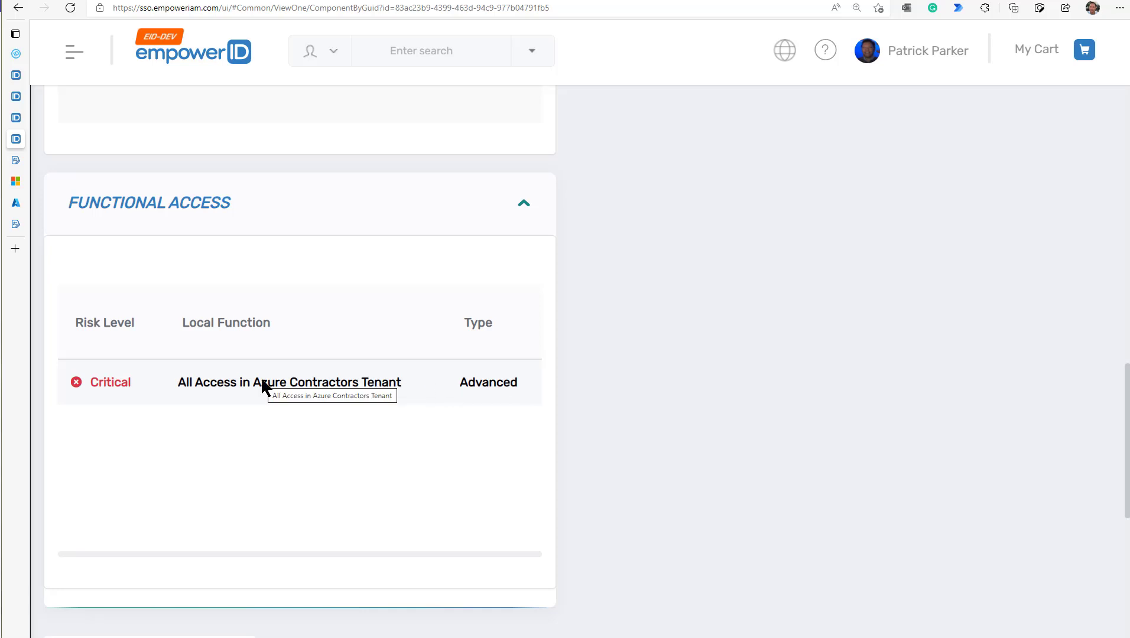
scroll(262, 383, "up", 10)
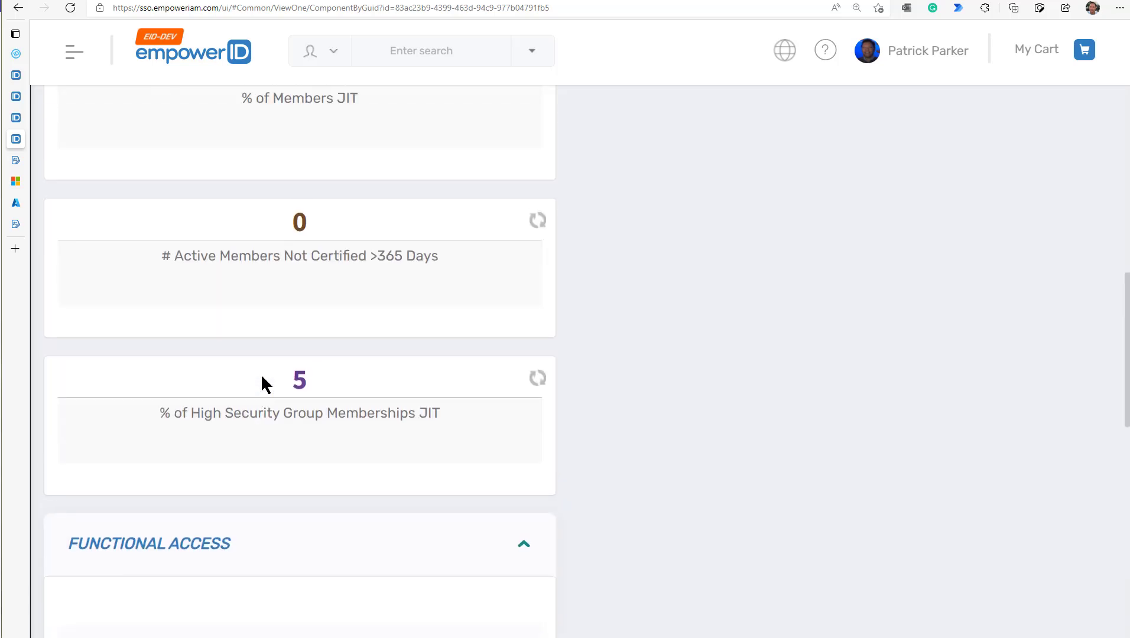
scroll(262, 377, "up", 5)
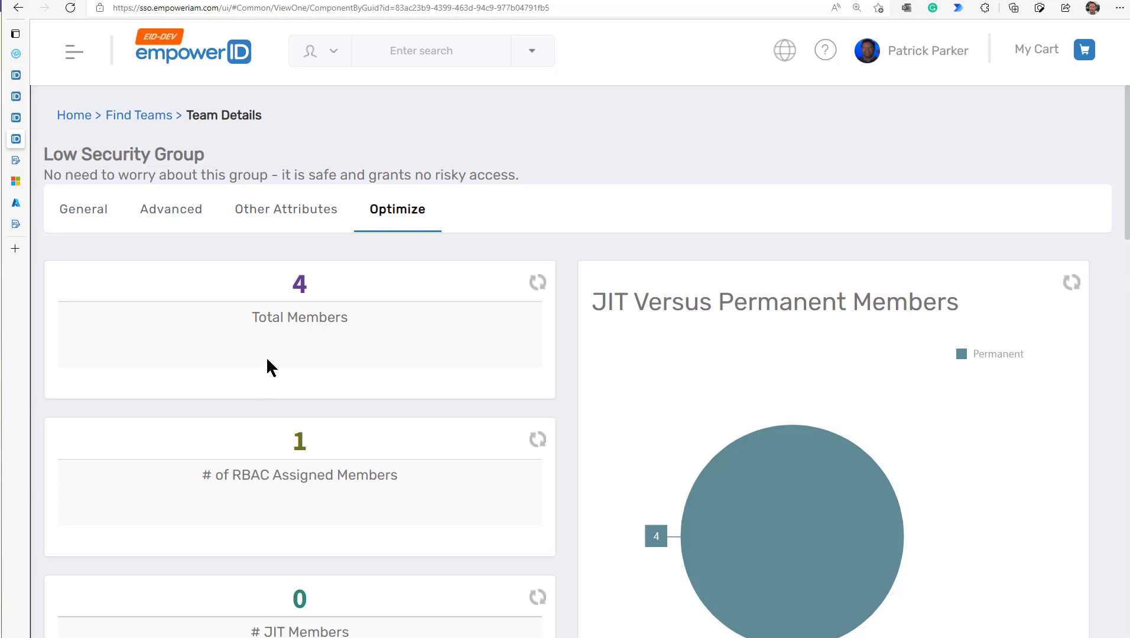